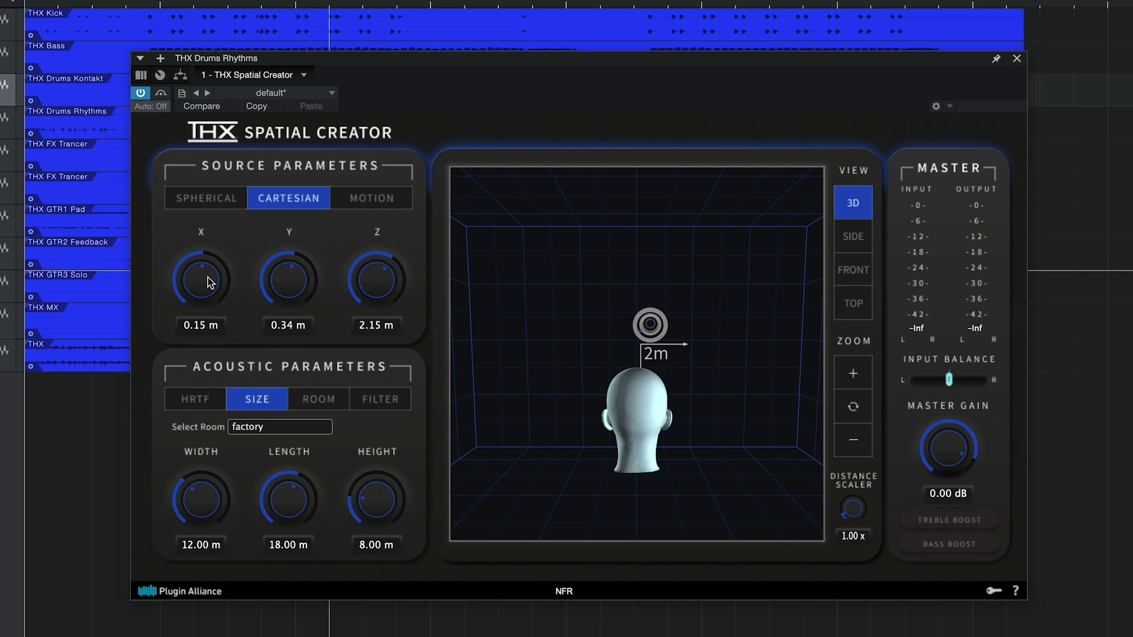
Move the drums source to X 1.45 m and Y 1.10 m, then orbit and zoom the room to inspect it.
drag(209, 282, 216, 272)
drag(284, 280, 277, 250)
mouse_move(570, 278)
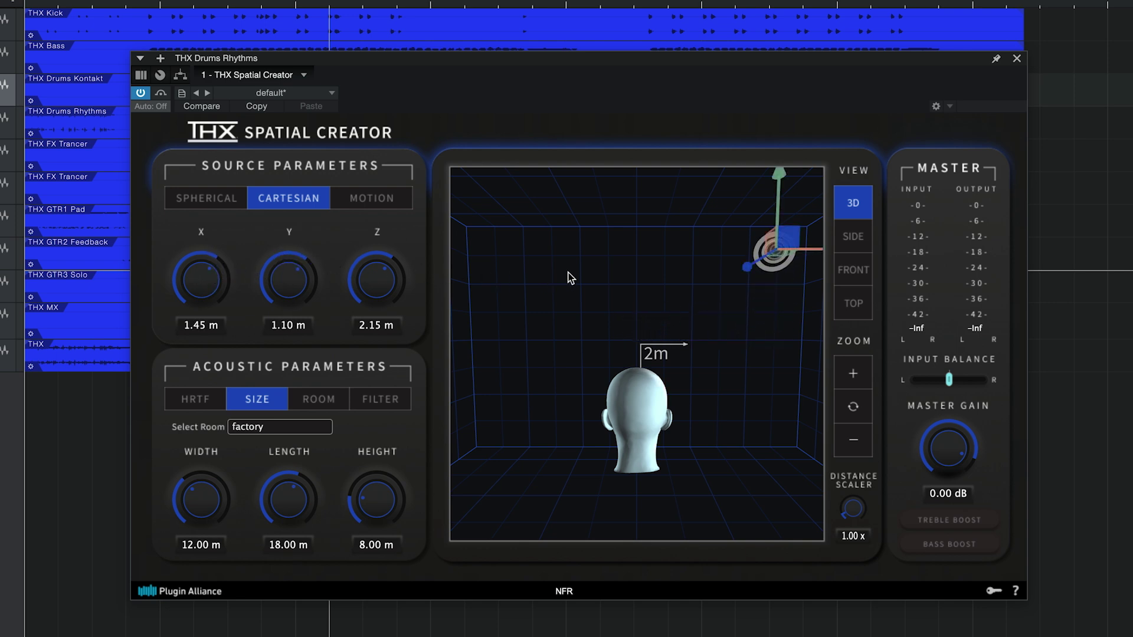
drag(570, 278, 599, 306)
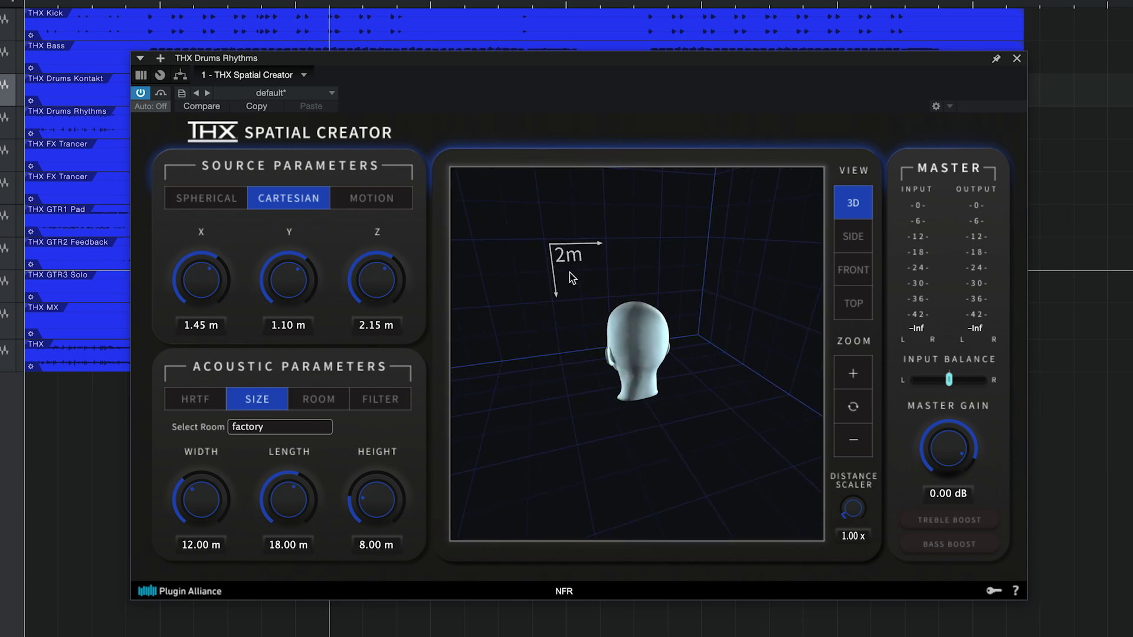
scroll(569, 278, down, 3)
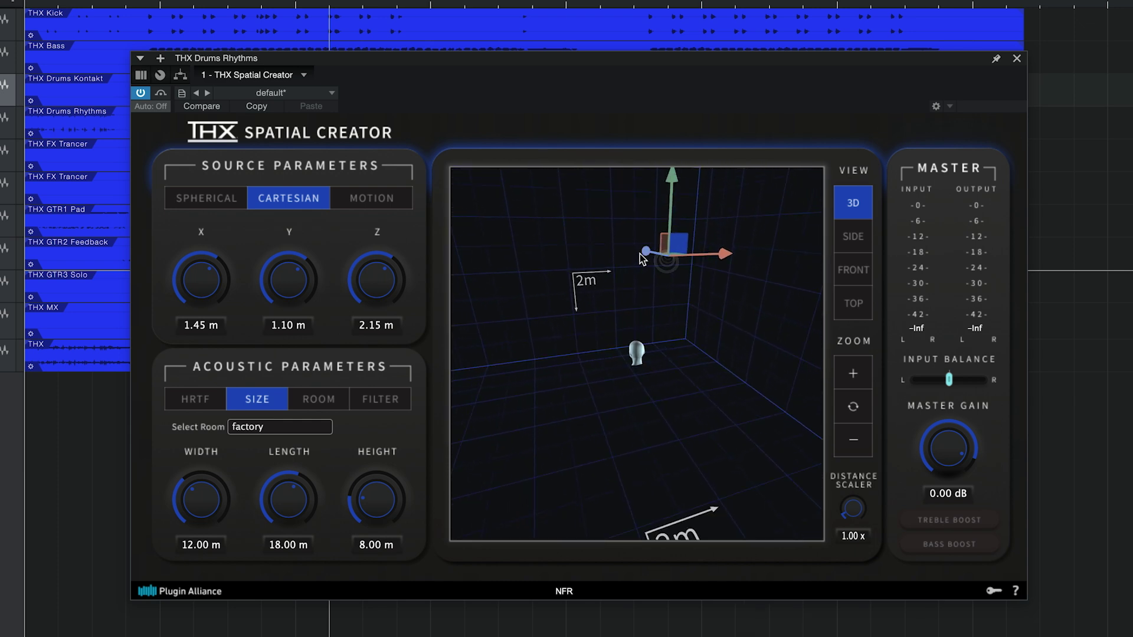
drag(642, 259, 549, 357)
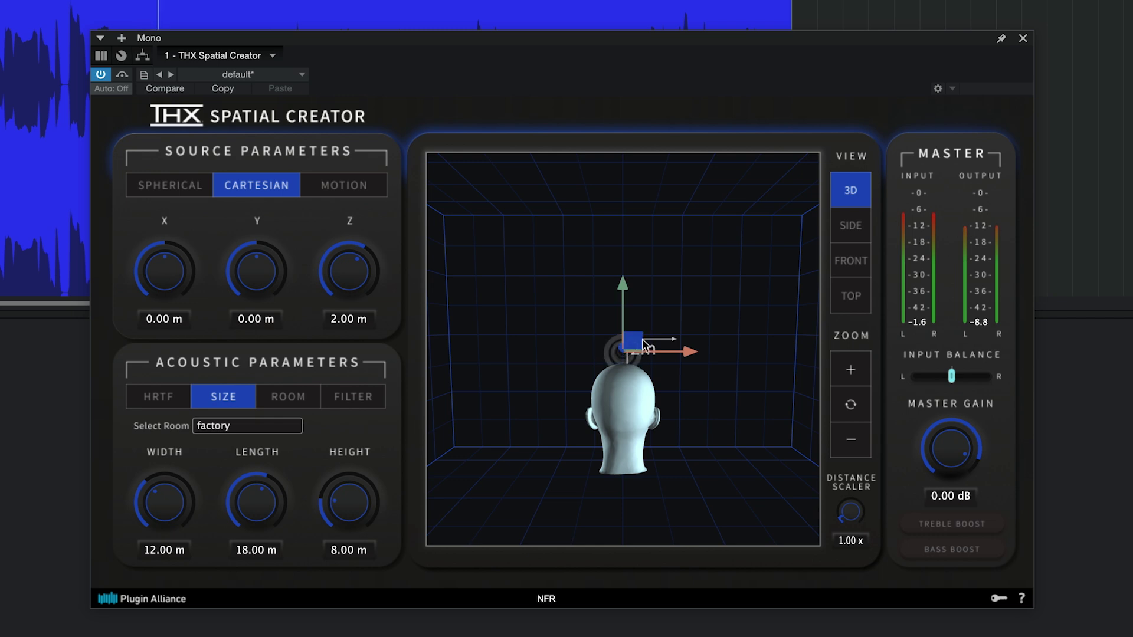
Drag the source behind and below the listener to X 0.83, Y −0.86, Z −2.52 m, then zoom and orbit to check.
drag(633, 344, 727, 259)
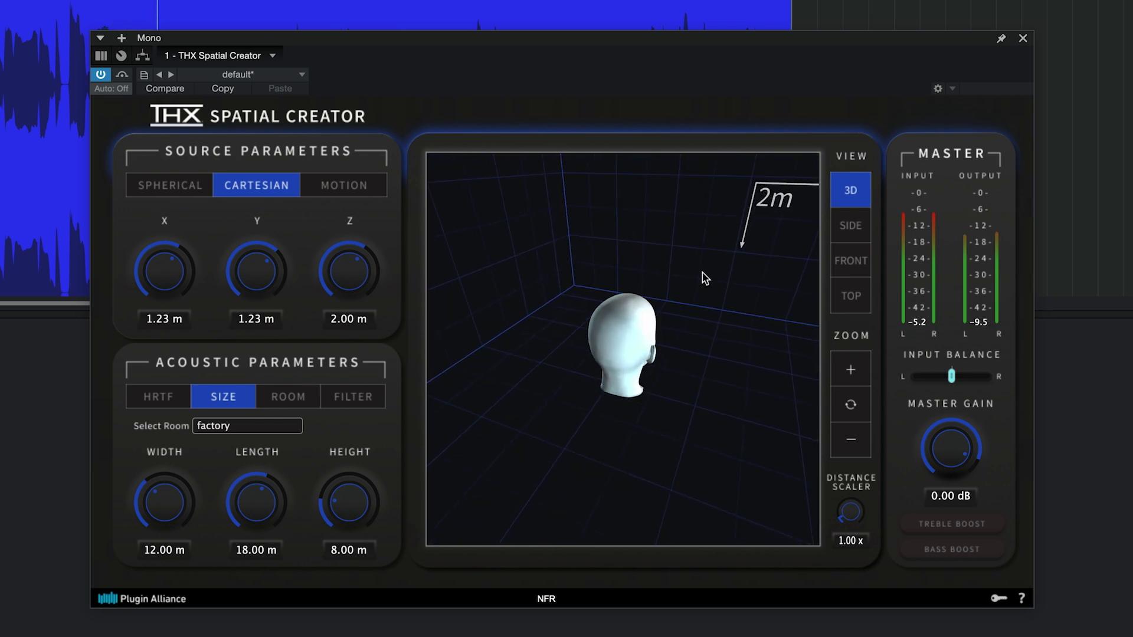
scroll(705, 278, down, 5)
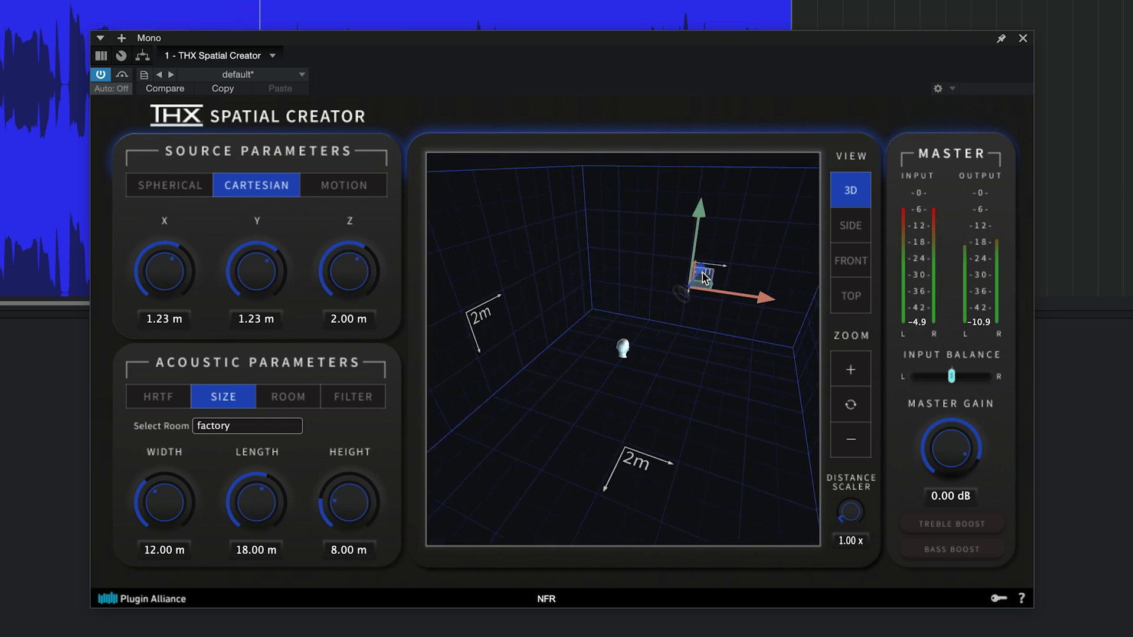
scroll(704, 278, down, 5)
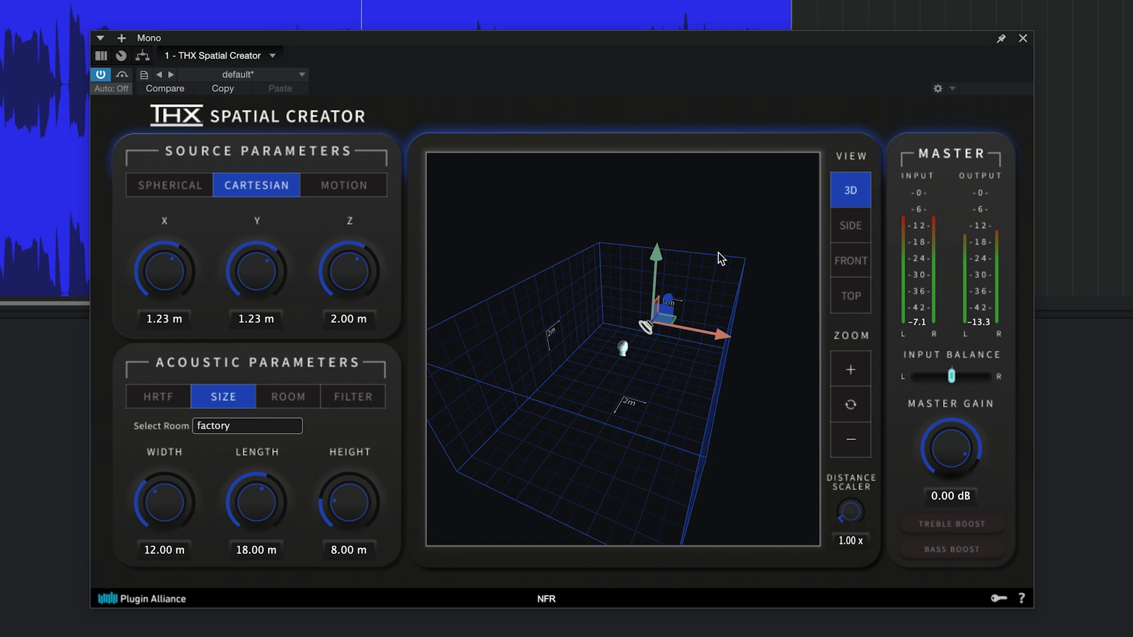
drag(724, 255, 590, 280)
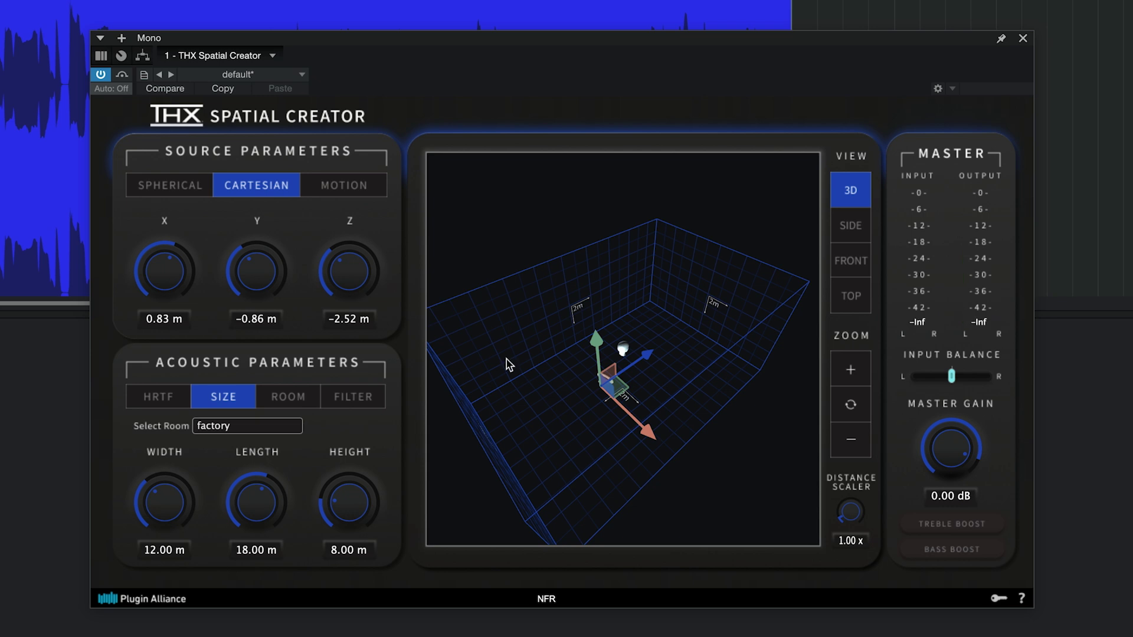
Enable MOTION, resize the motion path, and pick Front auto-pan near at 5.07 Sec speed.
click(378, 192)
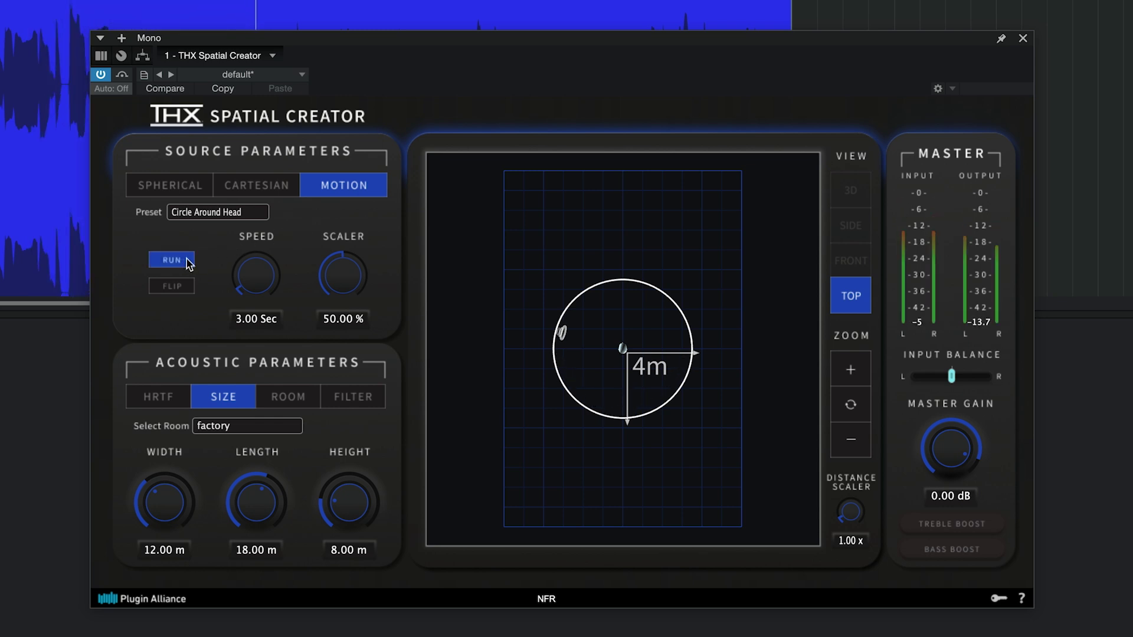
drag(336, 288, 363, 410)
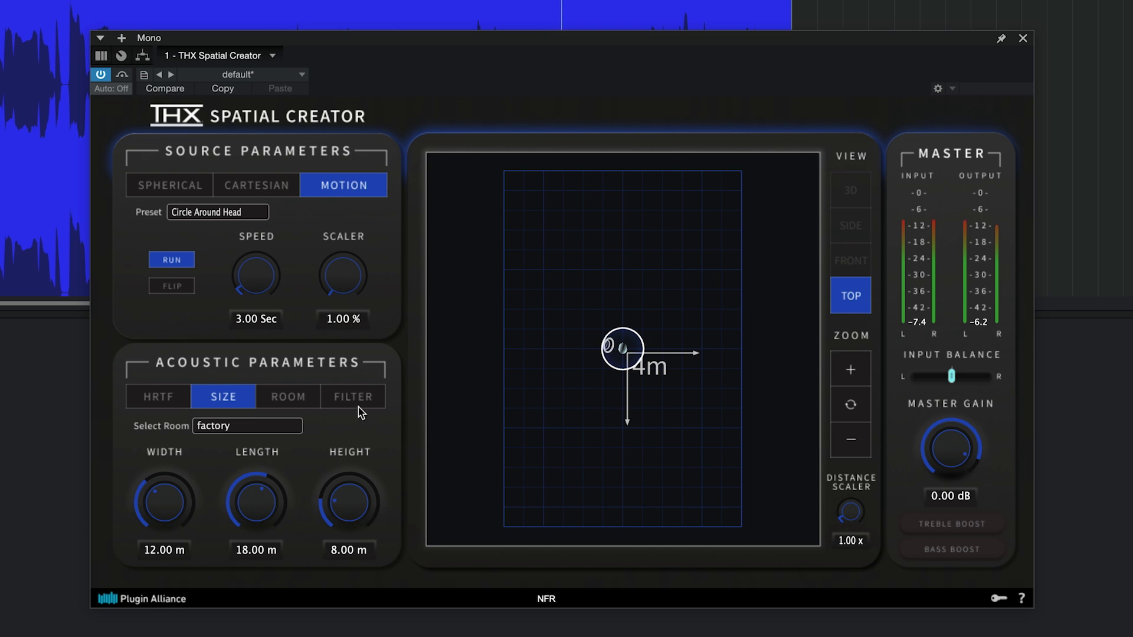
drag(358, 409, 356, 259)
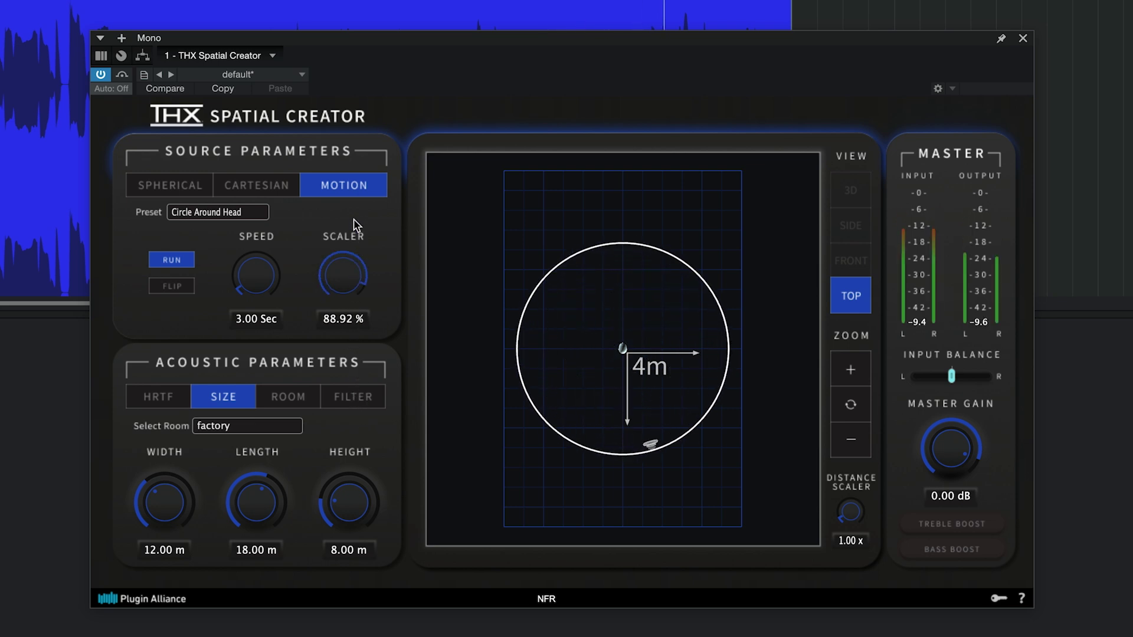
drag(355, 224, 352, 194)
click(250, 214)
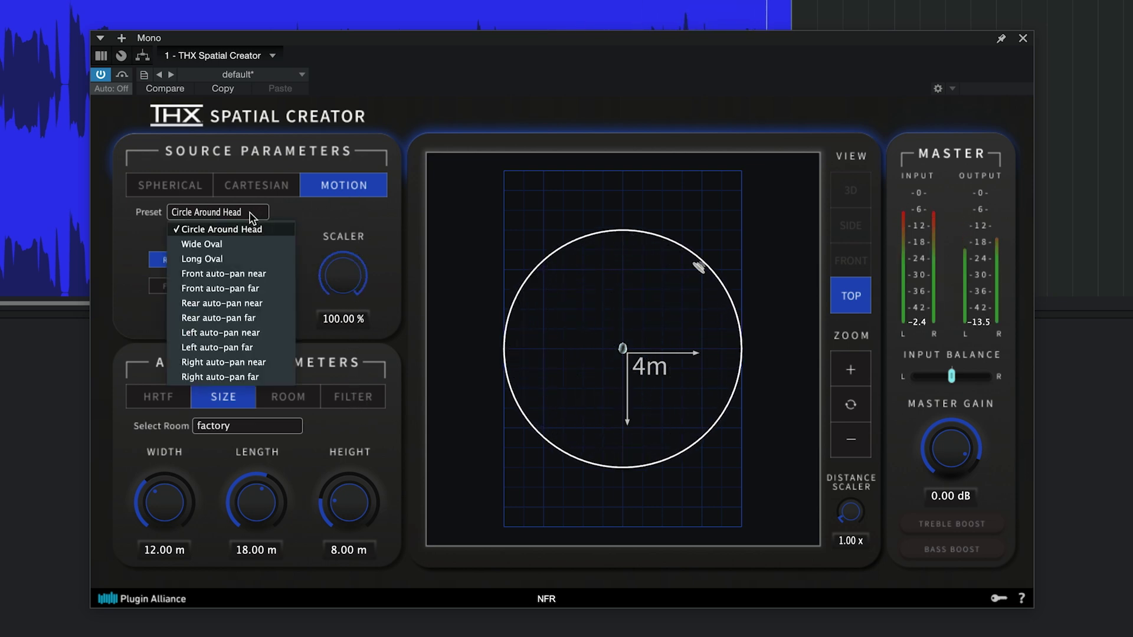
click(260, 275)
drag(258, 275, 257, 263)
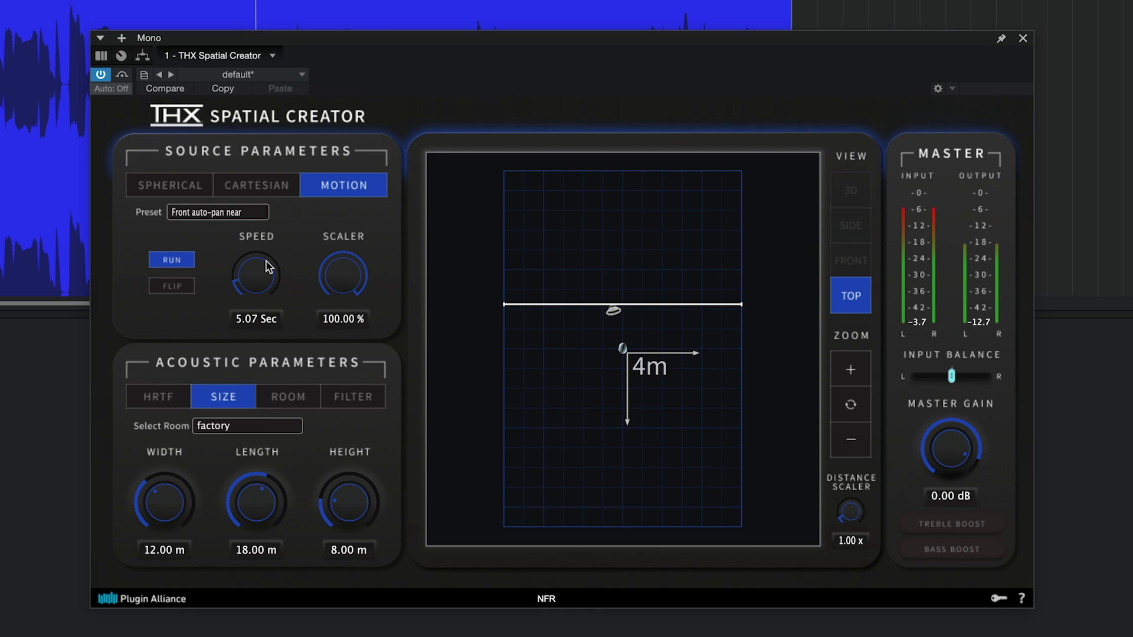
Try Left auto-pan far, then settle on Right auto-pan near with a 43.74% scaler.
click(232, 218)
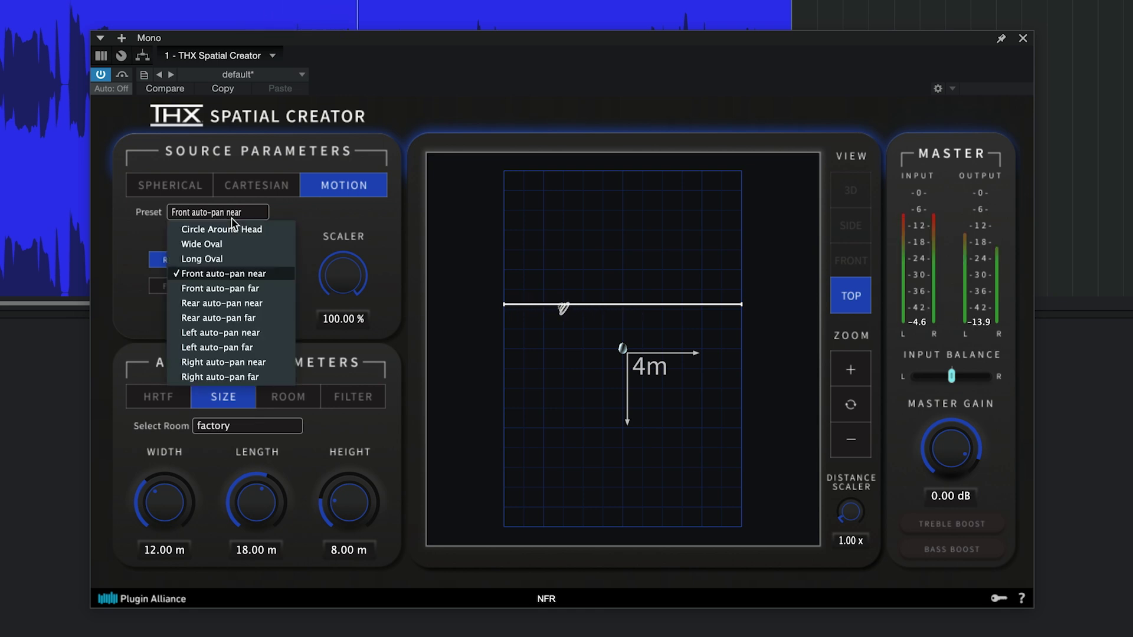
click(239, 347)
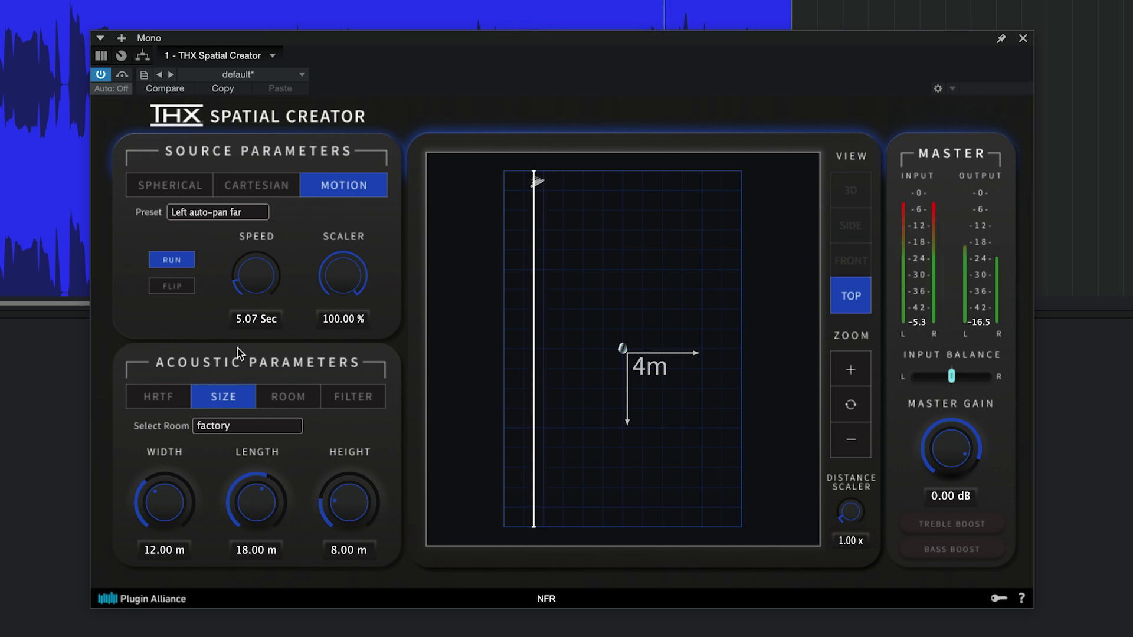
click(212, 213)
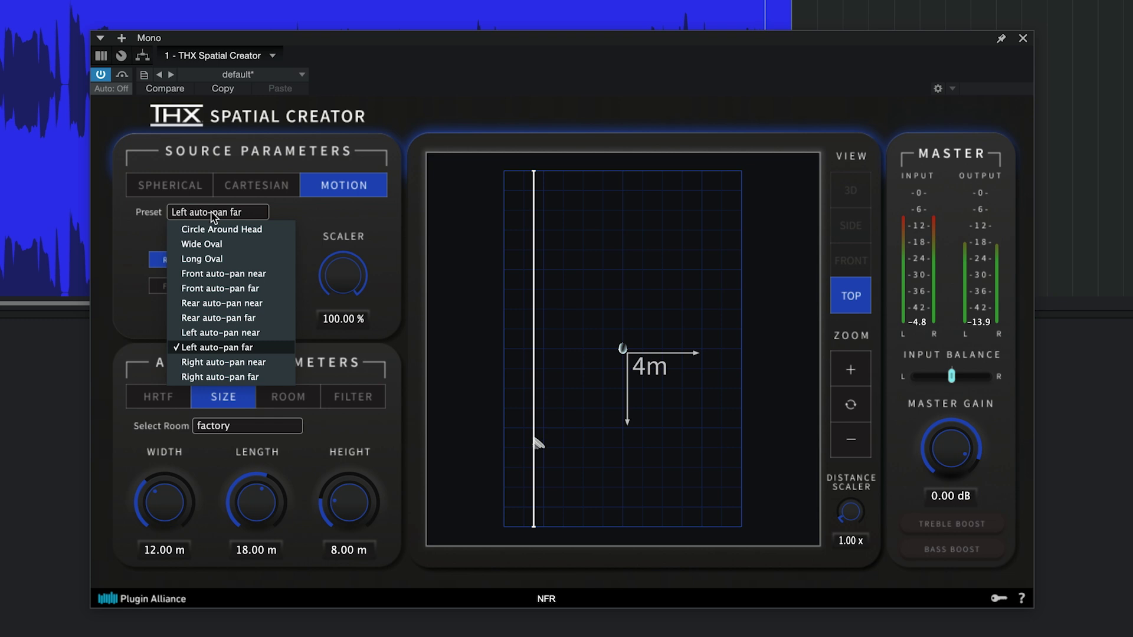
click(253, 363)
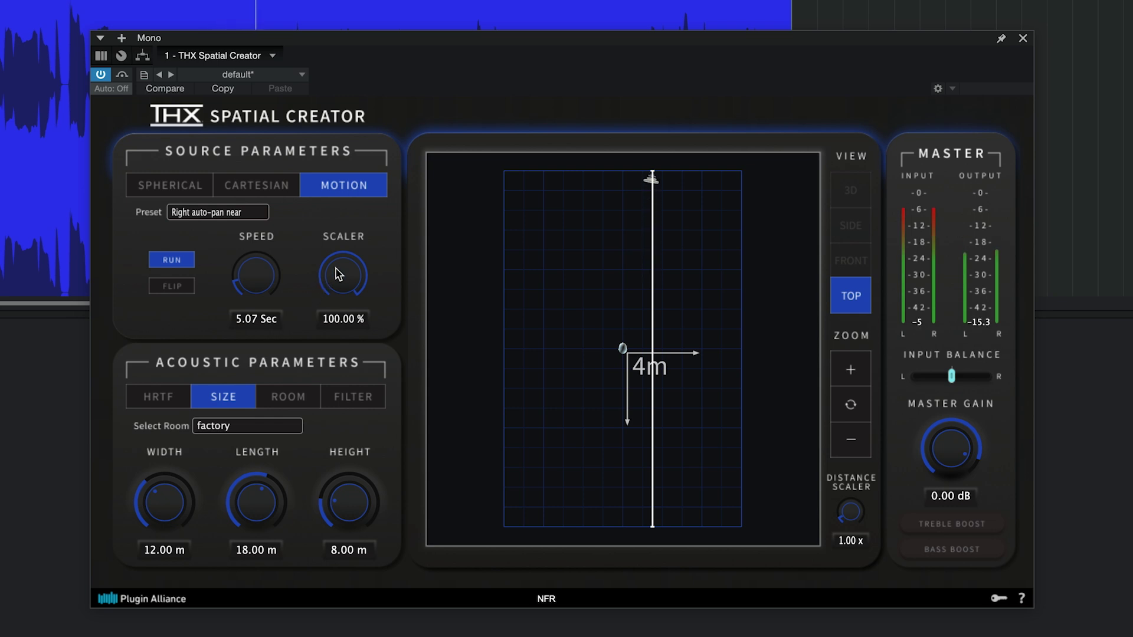
drag(340, 274, 331, 418)
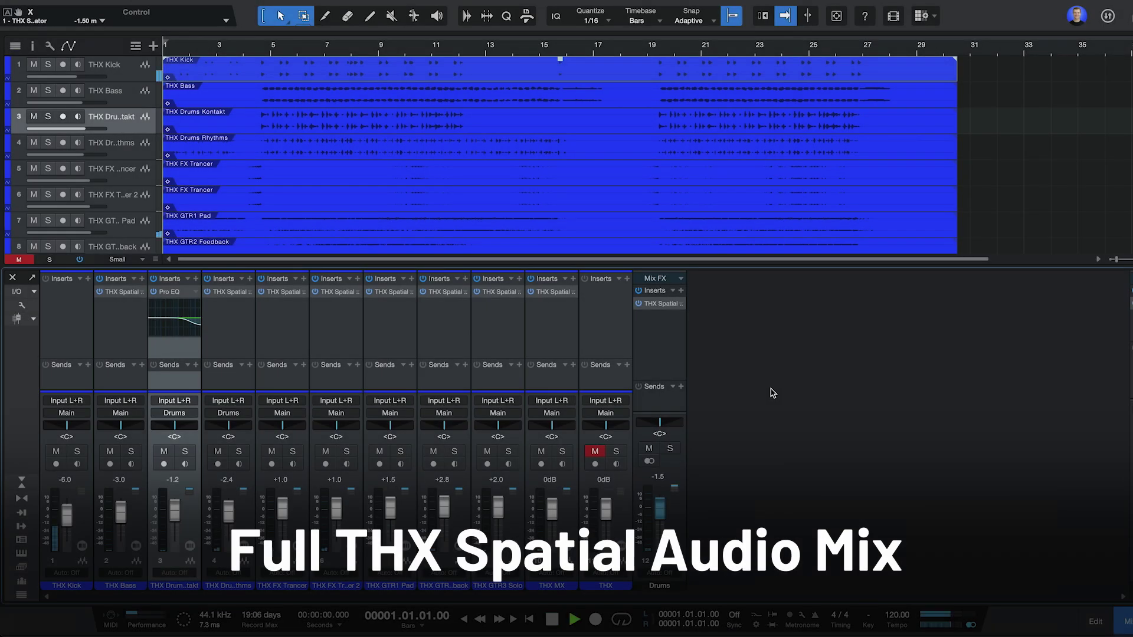
Start playback of the song with the Space bar.
key(space)
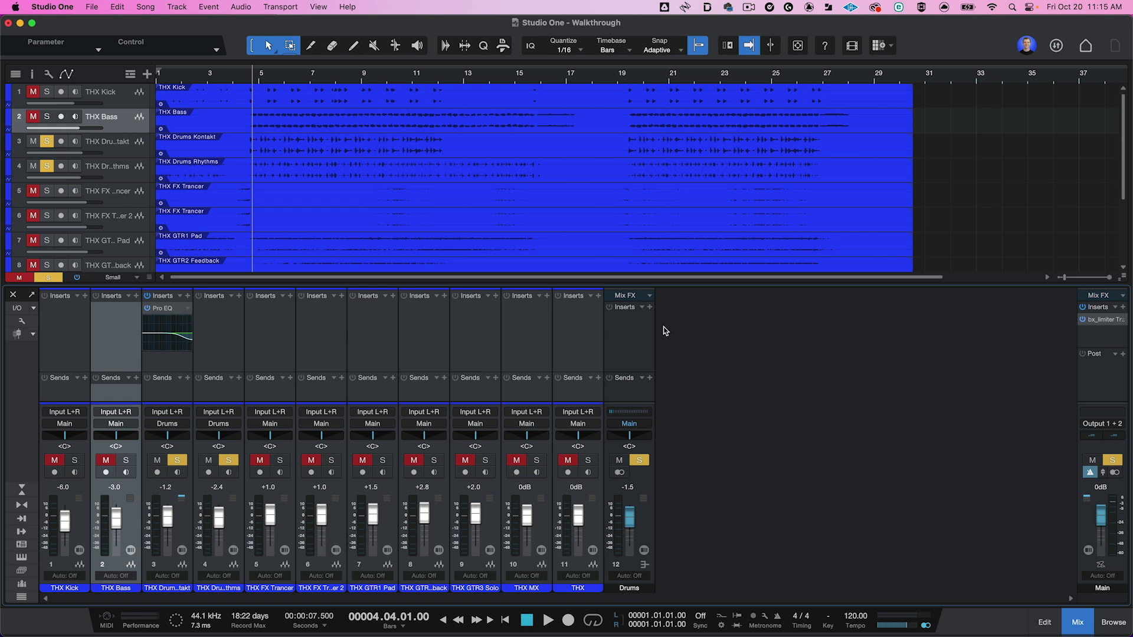
Insert THX Spatial Creator on the Drums bus by searching 'spatial creator' in the effect browser.
click(649, 308)
text(spatial creator)
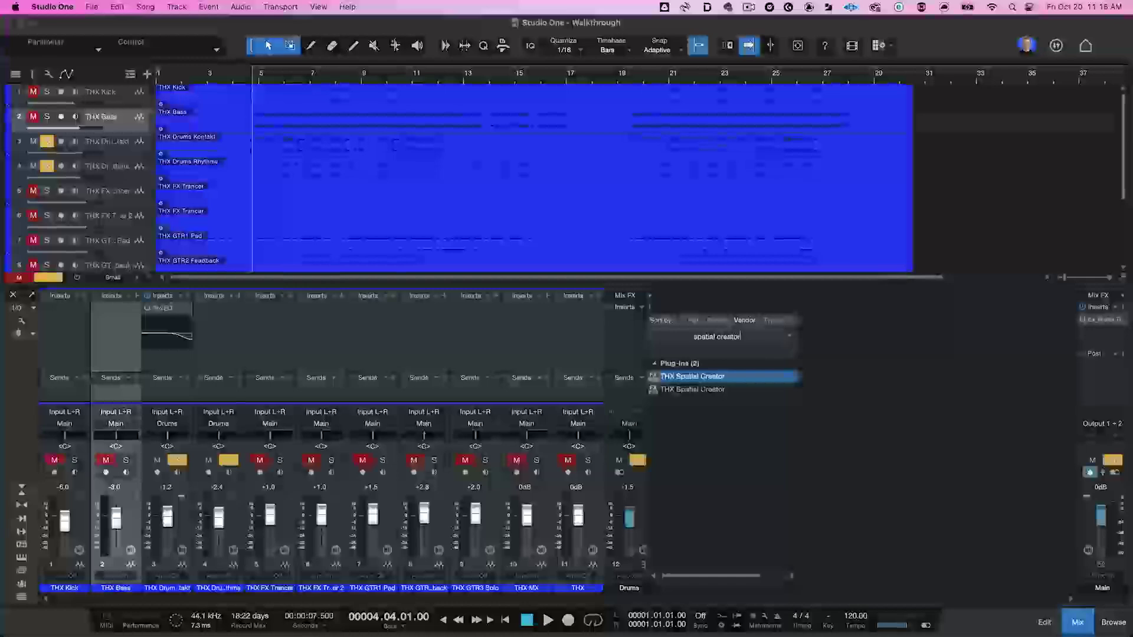
key(Return)
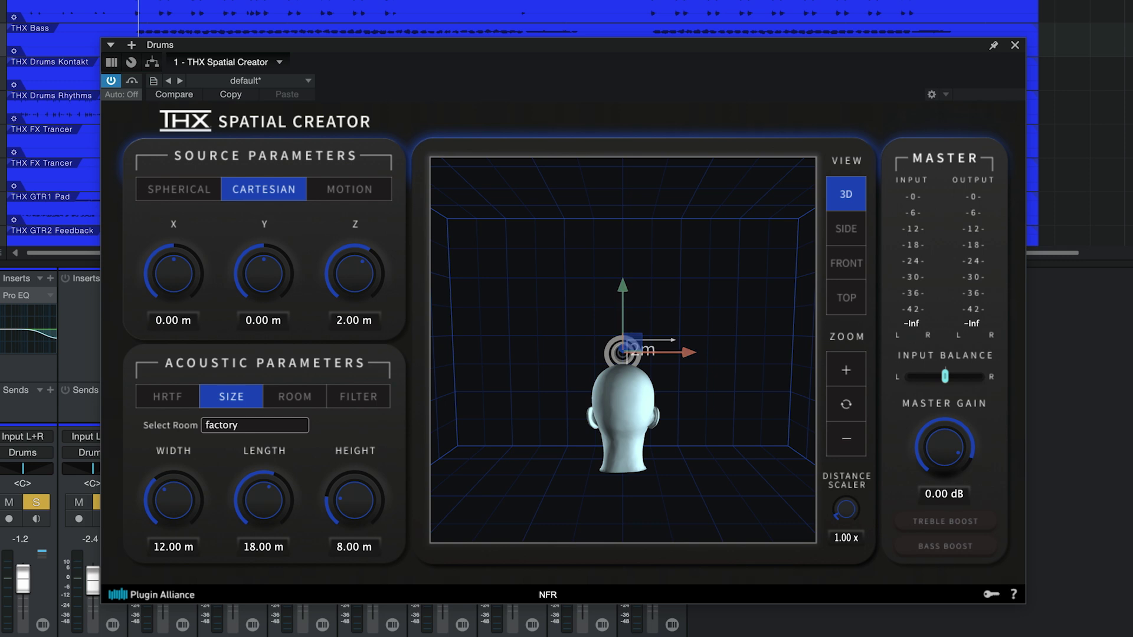
scroll(722, 427, up, 5)
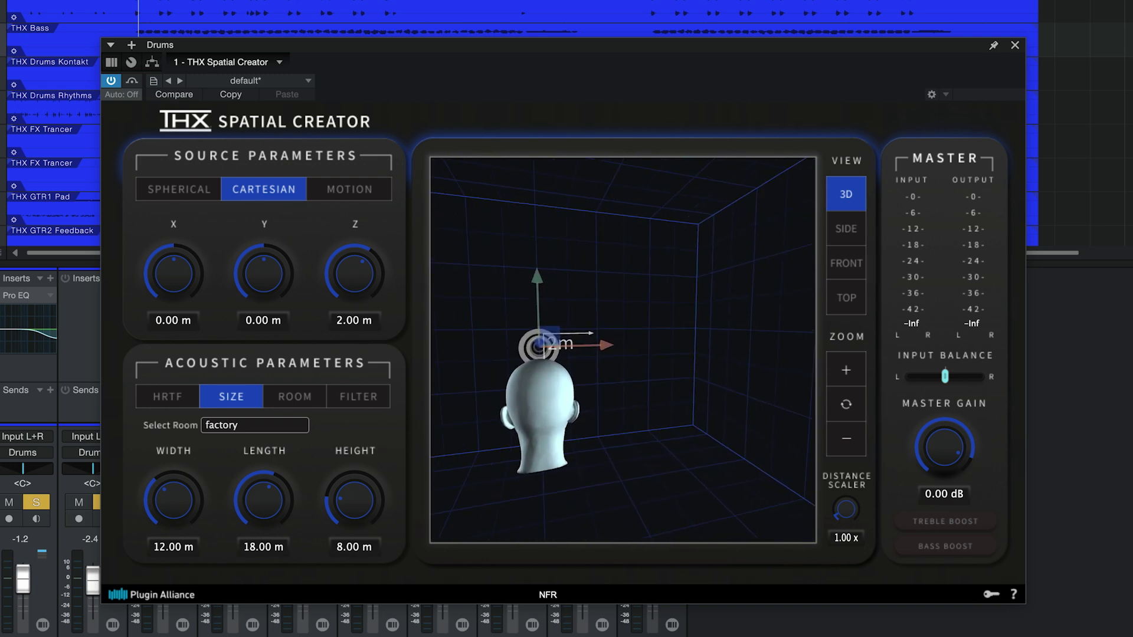
click(849, 373)
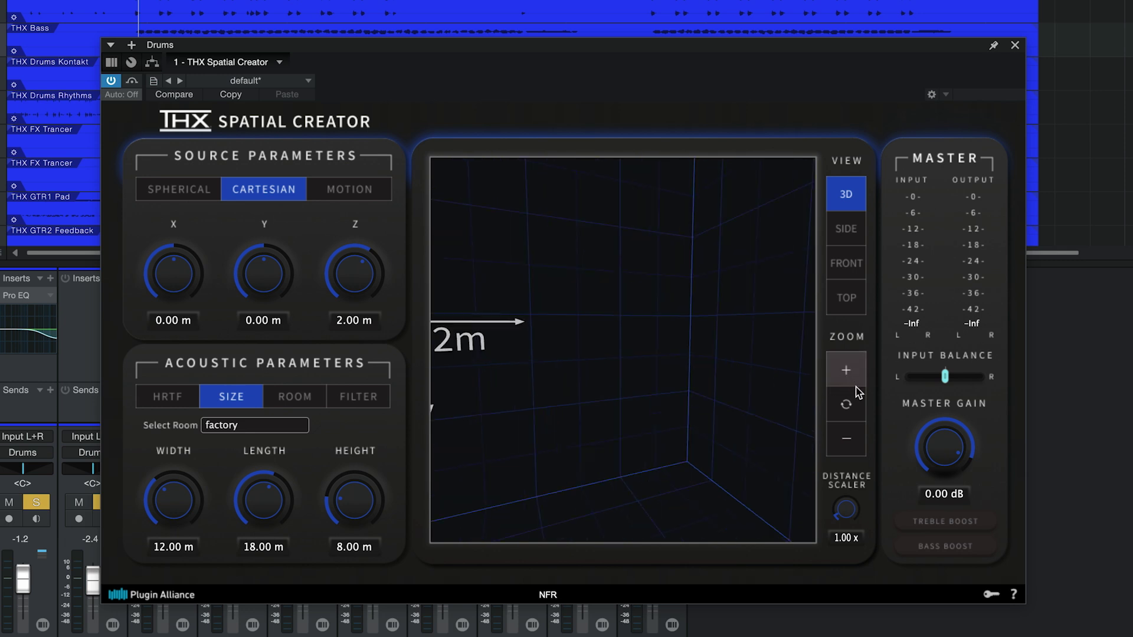
click(855, 443)
click(856, 444)
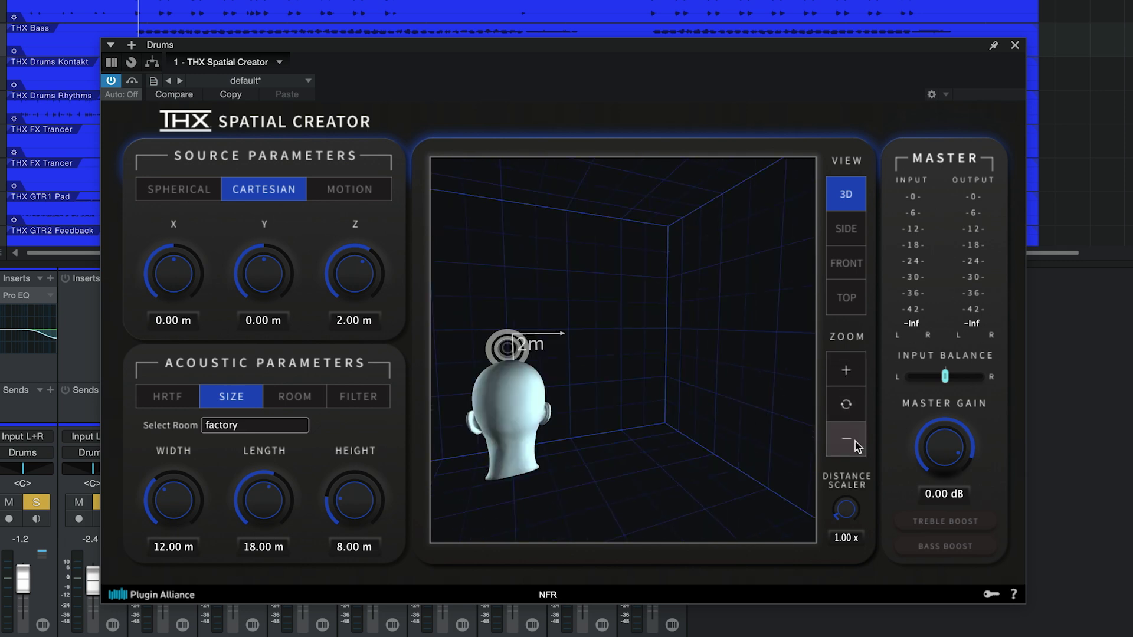
drag(733, 437, 656, 423)
scroll(577, 370, up, 5)
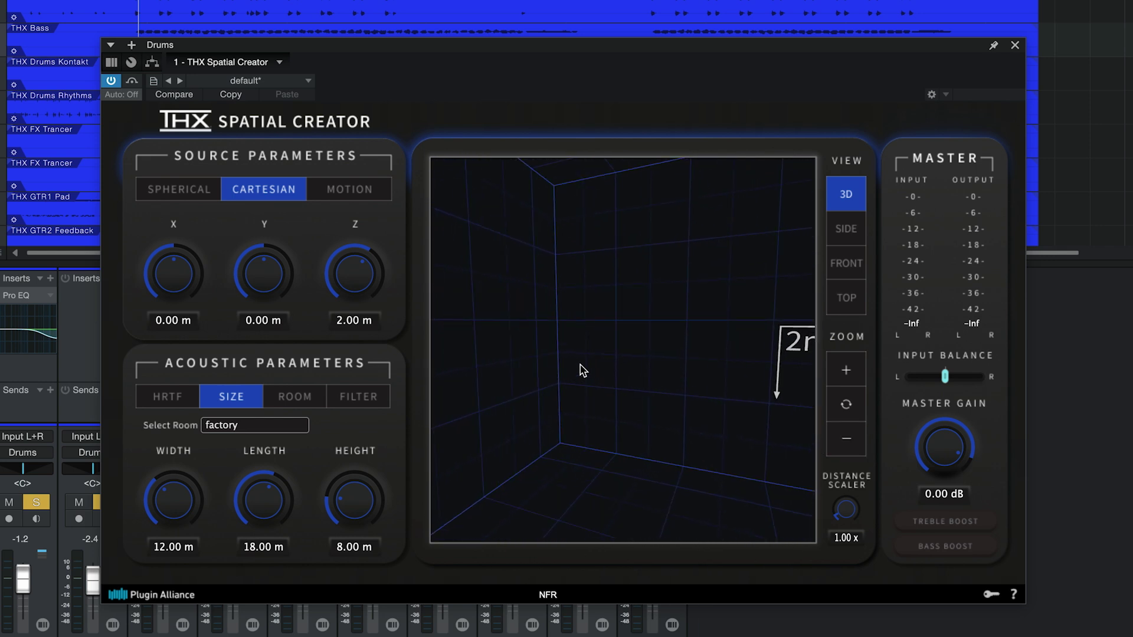
scroll(575, 371, down, 5)
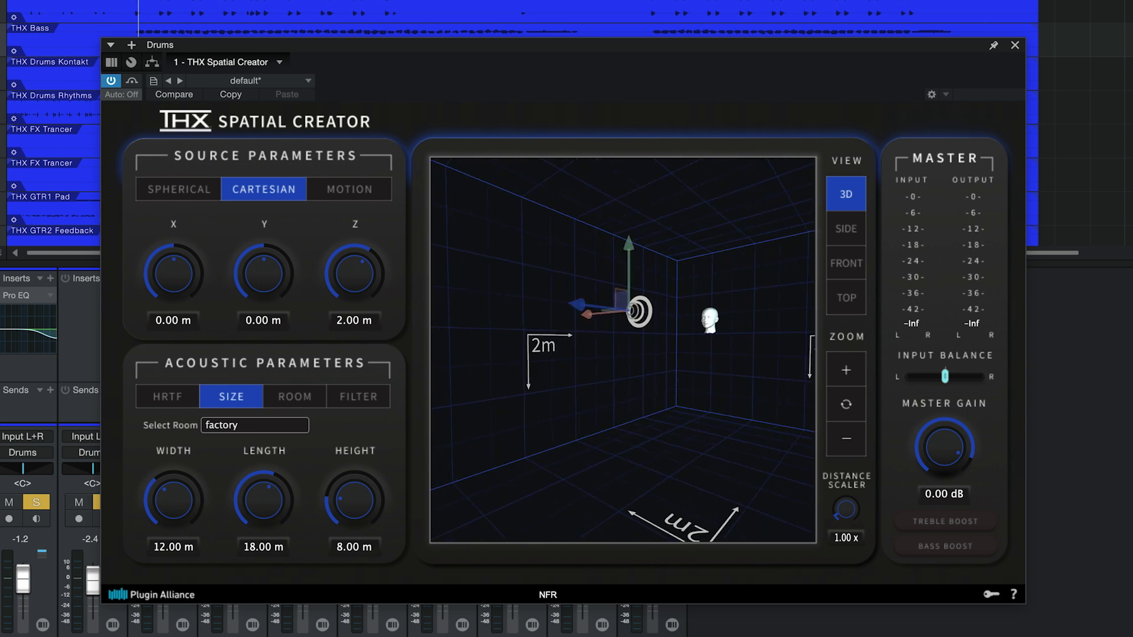
scroll(653, 354, up, 4)
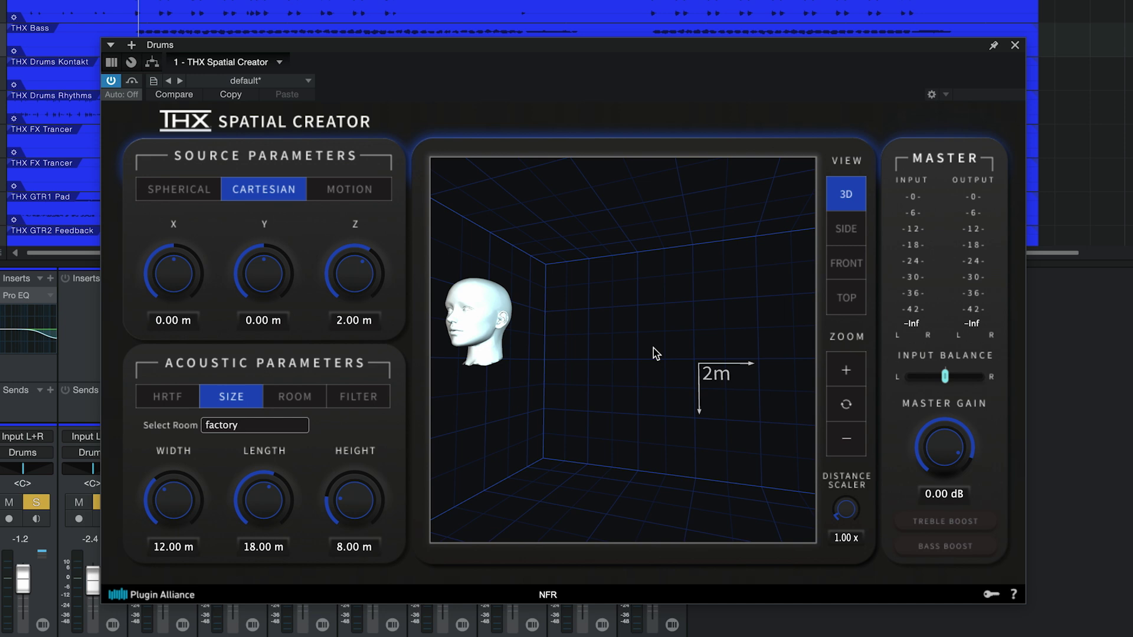
mouse_move(653, 348)
mouse_down()
mouse_move(806, 354)
mouse_move(663, 342)
mouse_up()
scroll(663, 342, down, 10)
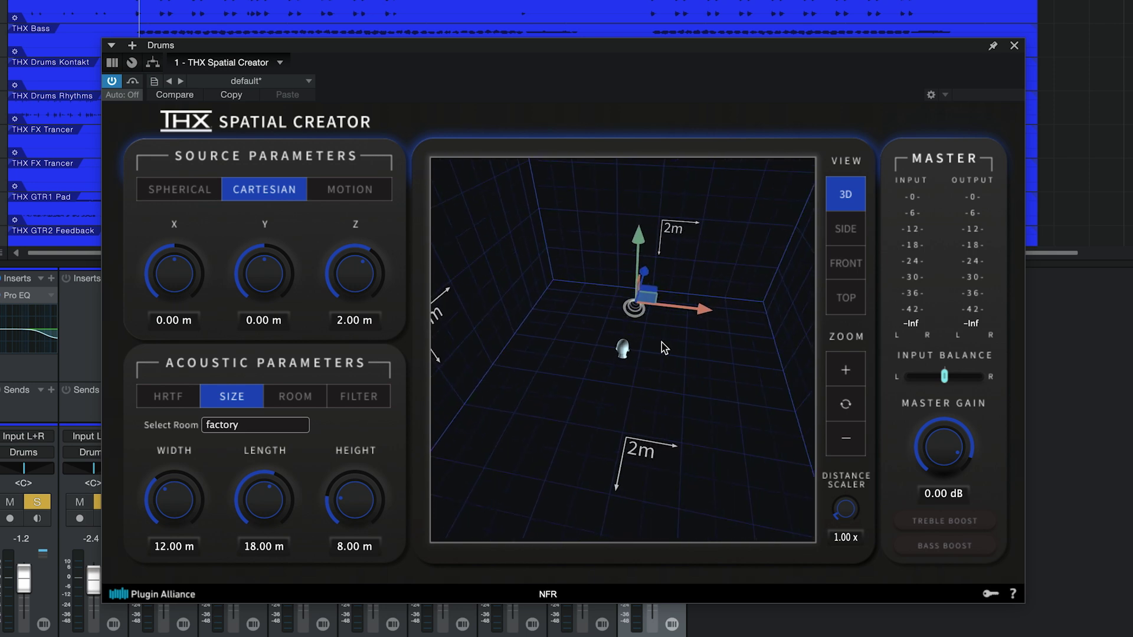
scroll(662, 347, down, 2)
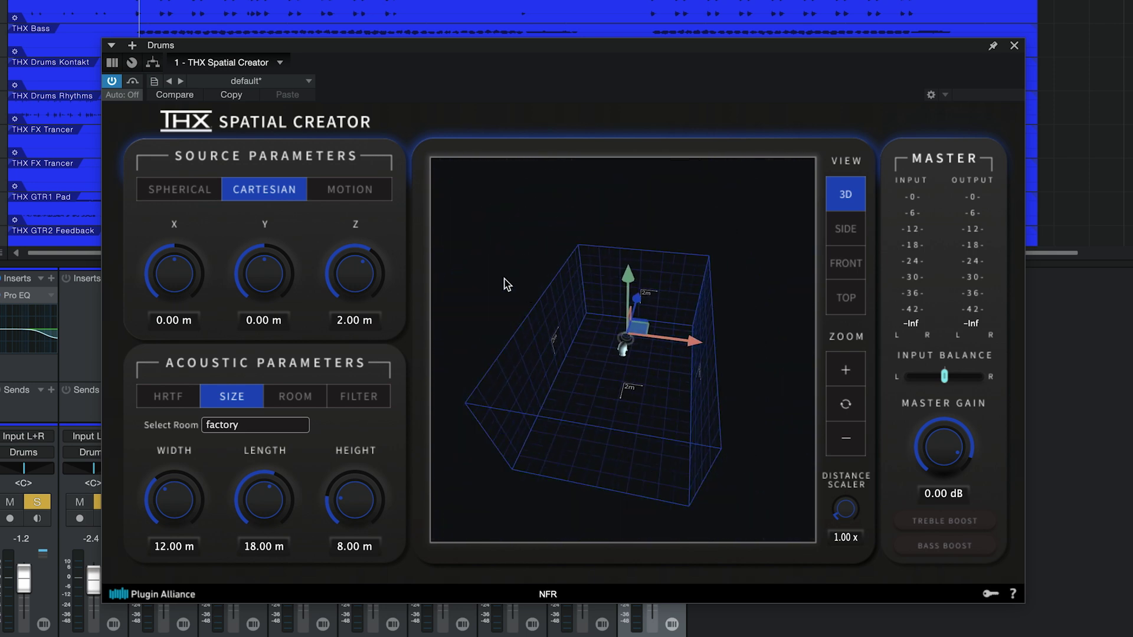
drag(495, 278, 749, 284)
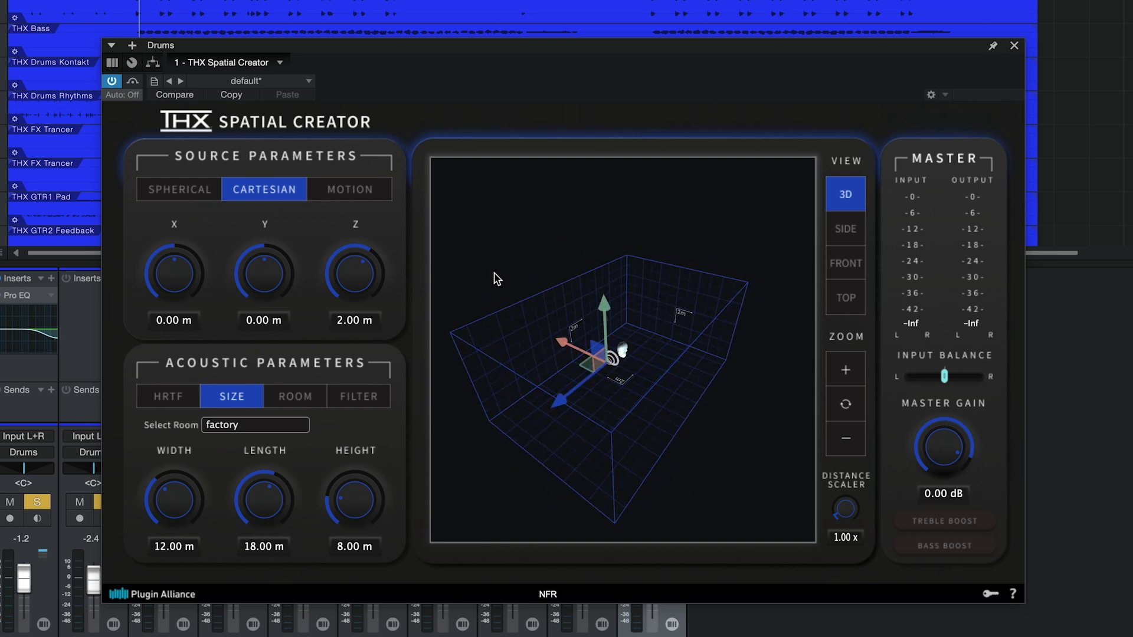
Reset the room view, then step through the SIDE, FRONT and finally TOP views.
click(847, 404)
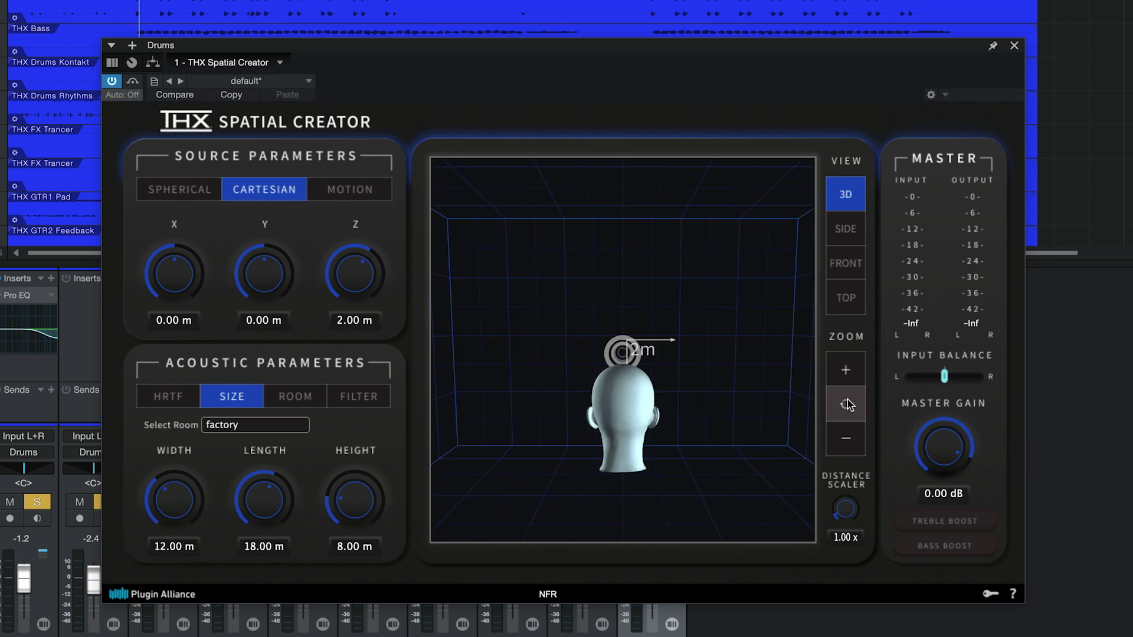
click(846, 229)
click(849, 265)
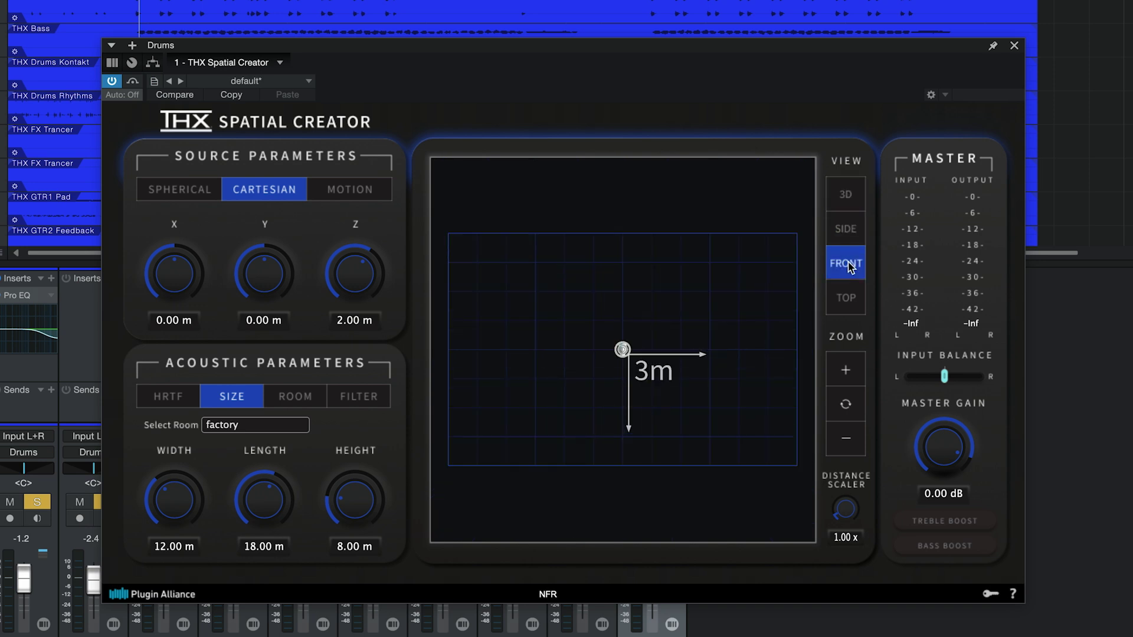
click(846, 297)
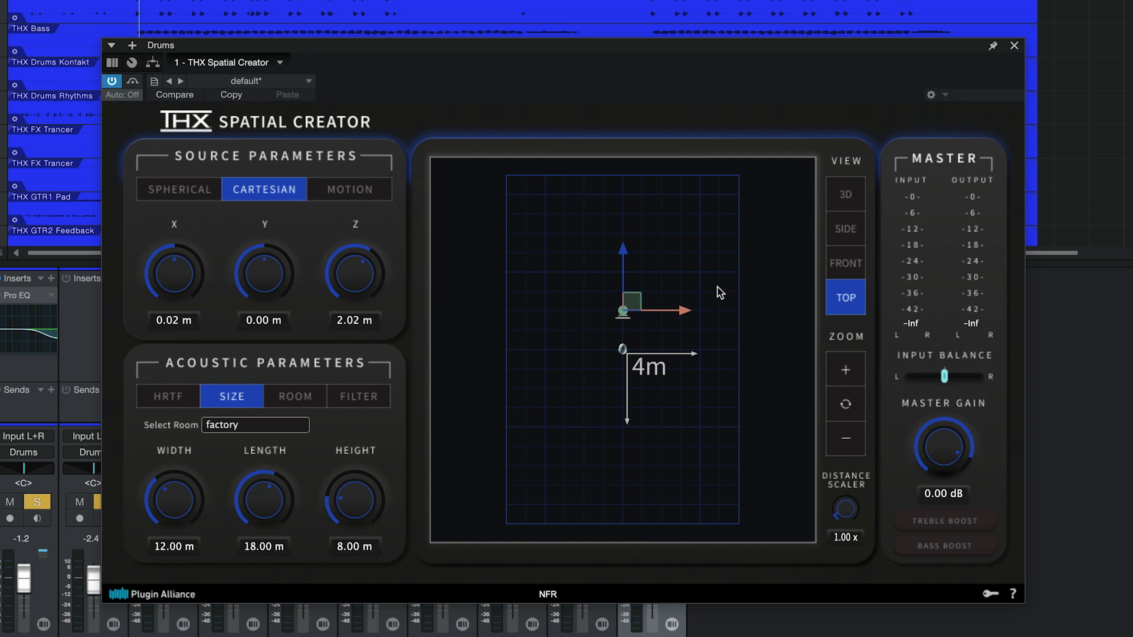
Switch back to the 3D view and raise the drum source to Z 3.32 m.
click(845, 197)
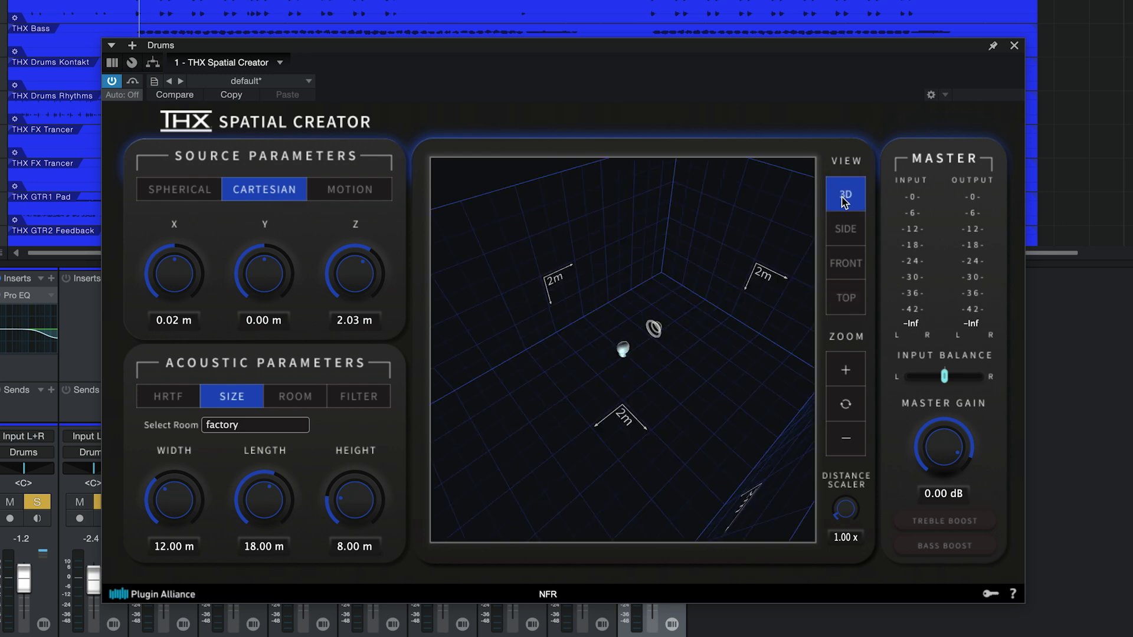
mouse_move(782, 241)
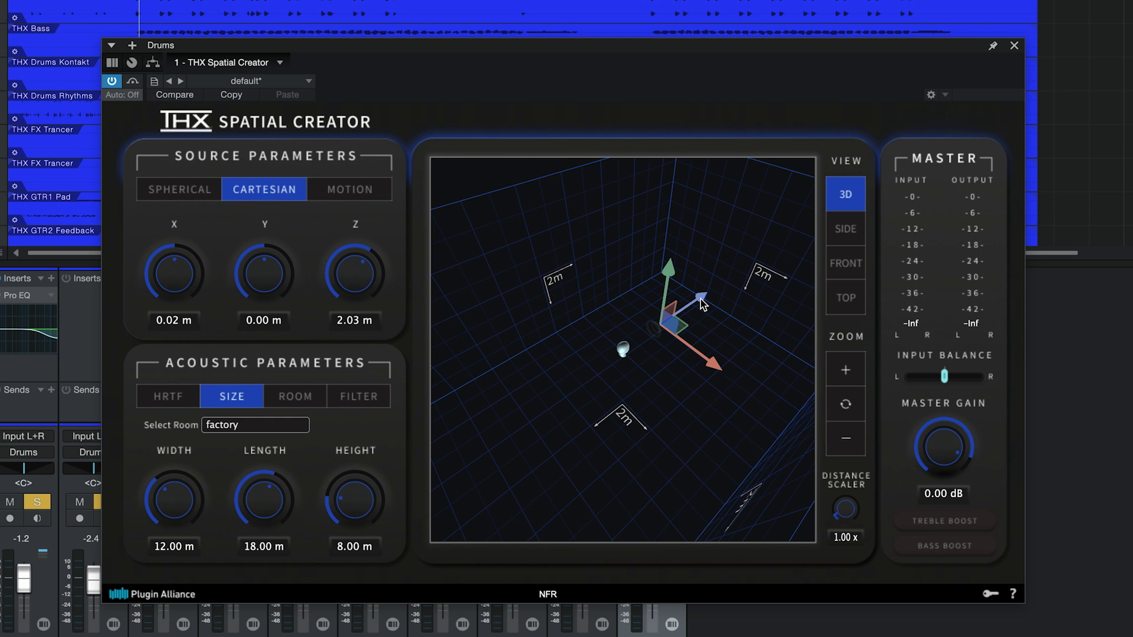
drag(702, 302, 725, 282)
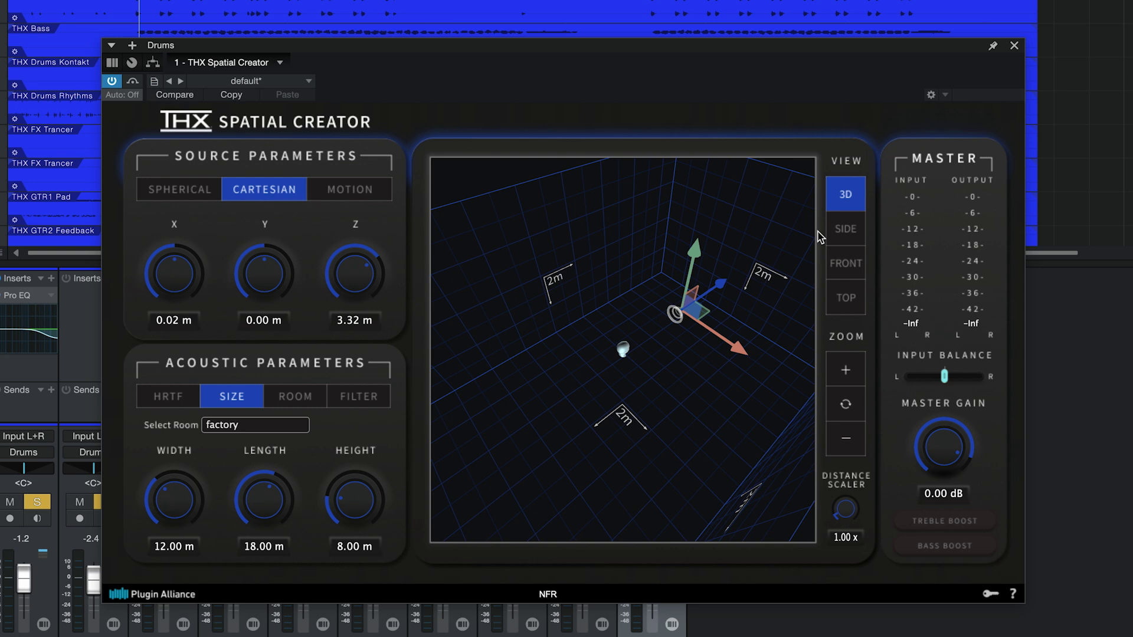
Drag the drum source on the XZ plane to X −0.01 m and Z 3.68 m.
click(709, 317)
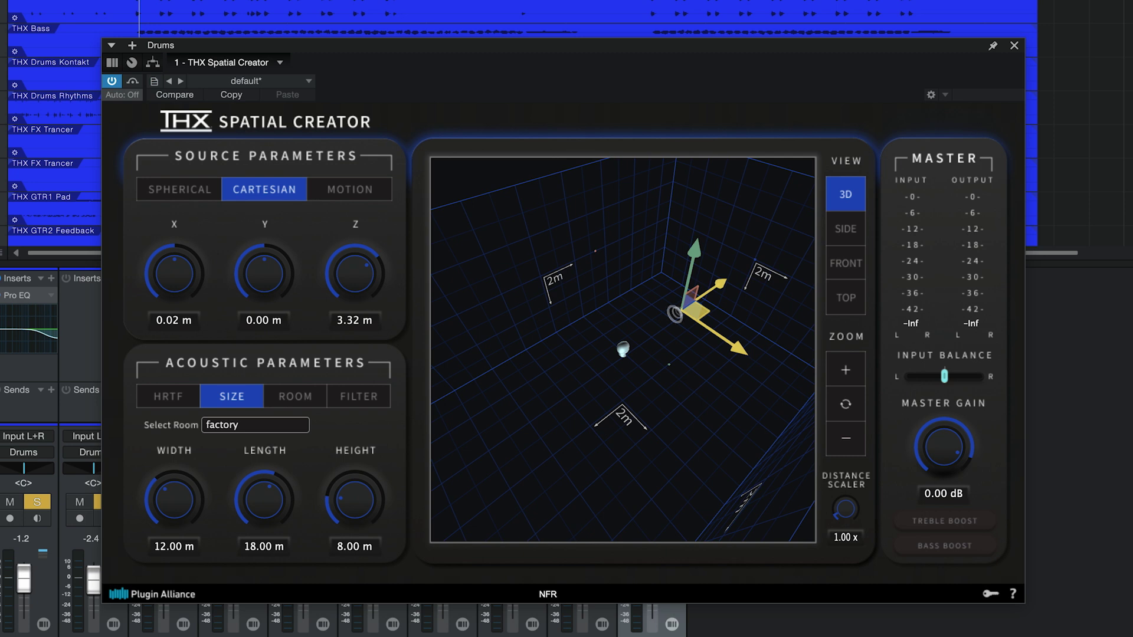
mouse_move(708, 318)
mouse_down()
mouse_move(706, 369)
mouse_move(656, 408)
mouse_move(526, 409)
mouse_move(496, 374)
mouse_move(519, 326)
mouse_move(564, 304)
mouse_move(684, 289)
mouse_move(700, 307)
mouse_up()
In the SIDE view, nudge the drum source to Y 0.07 m and Z 3.55 m.
click(846, 230)
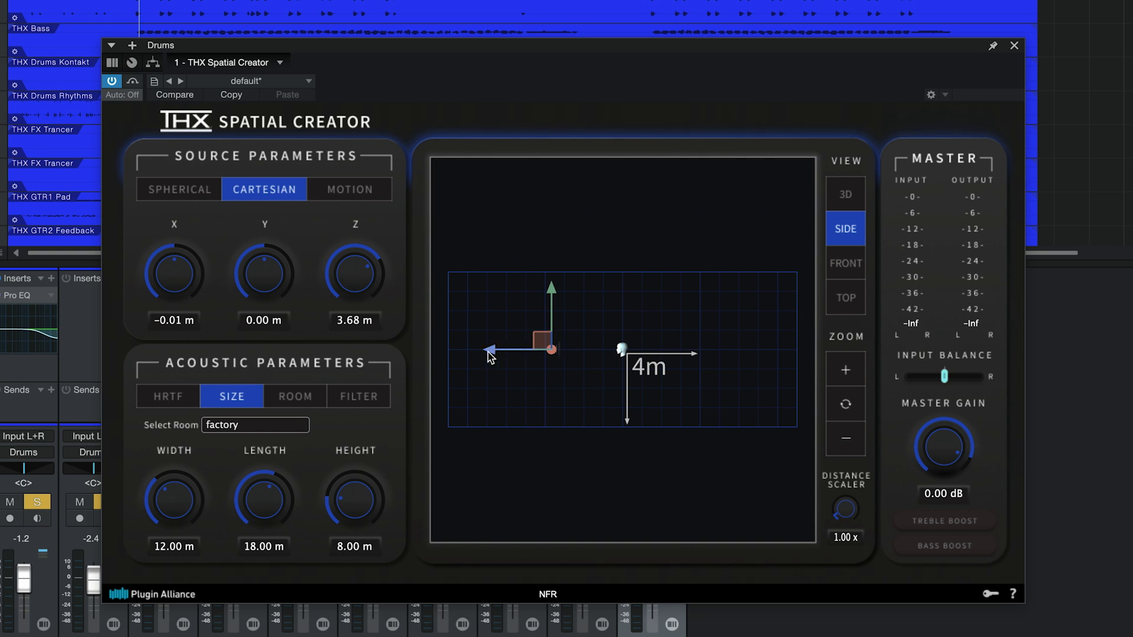
mouse_move(559, 349)
mouse_down()
mouse_move(480, 349)
mouse_move(560, 348)
mouse_up()
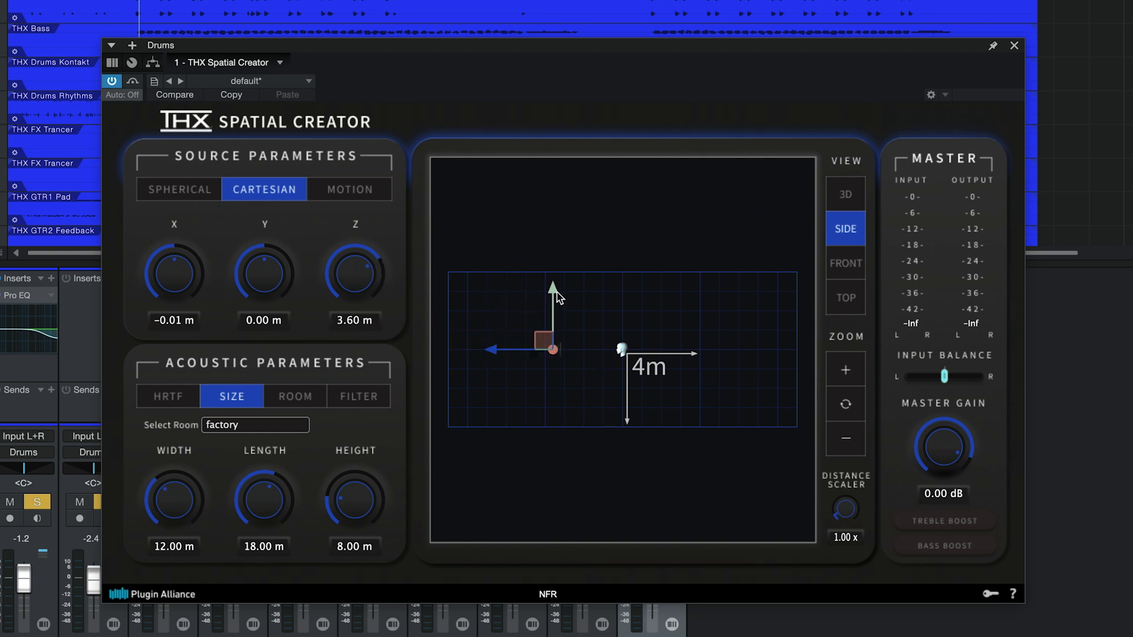
mouse_move(557, 295)
mouse_down()
mouse_move(557, 261)
mouse_move(557, 294)
mouse_up()
drag(498, 350, 555, 345)
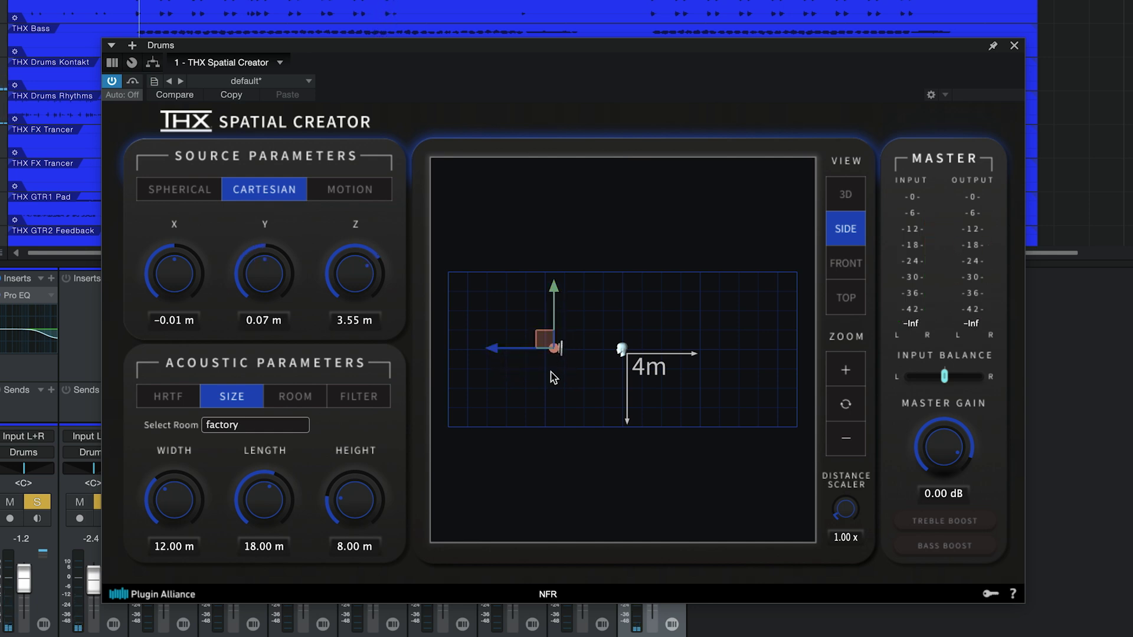
In the FRONT view, shift the source to X 2.01 m, then stop playback and deselect it.
click(843, 263)
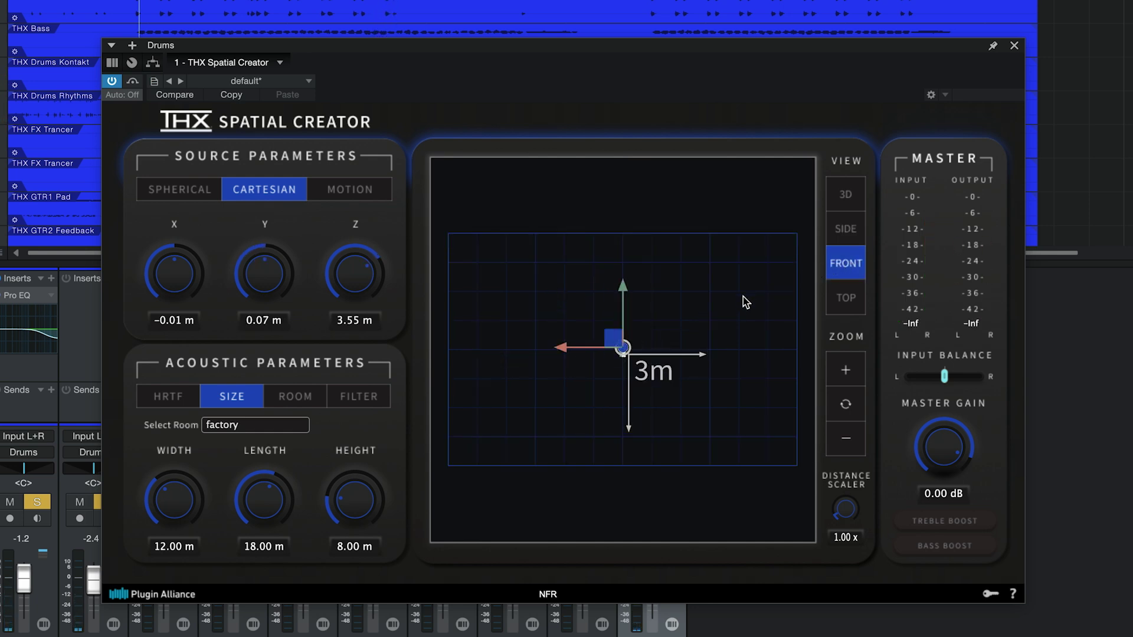
drag(612, 339, 568, 348)
key(space)
click(422, 279)
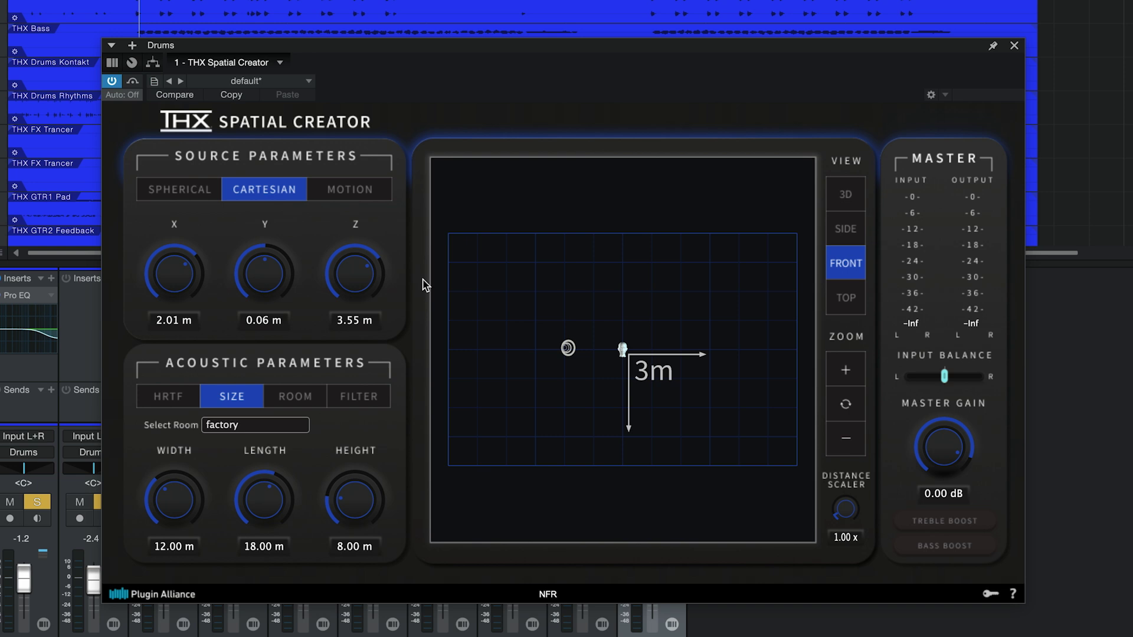
In the 3D view, set the Drums source spherically: azimuth 22.85°, elevation 23.66°, distance 4.00 m.
click(847, 197)
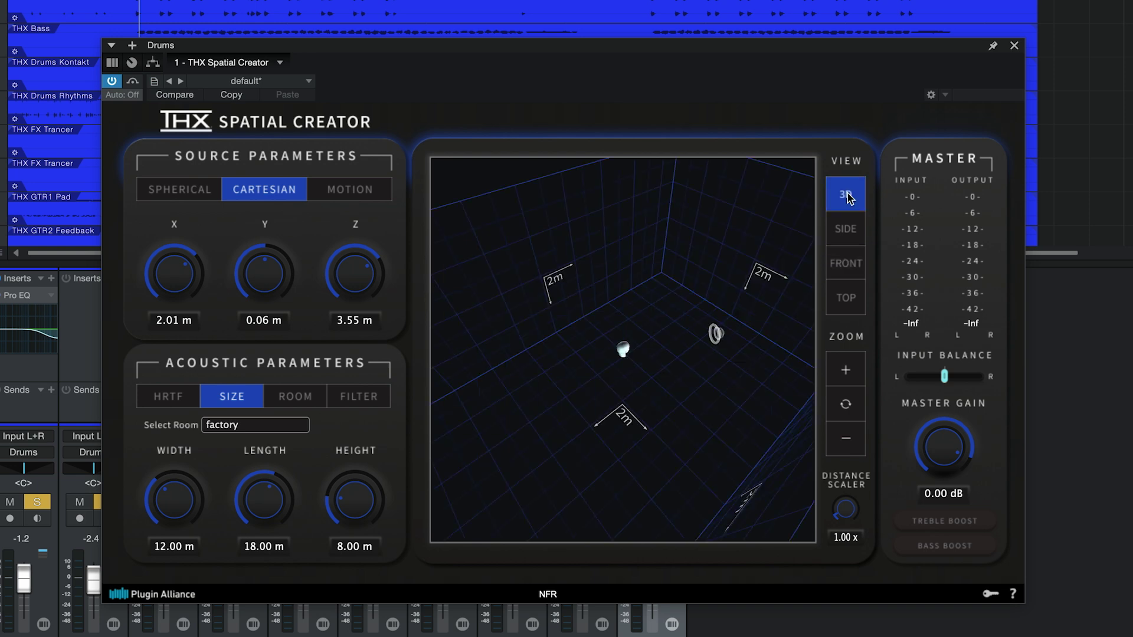
click(193, 190)
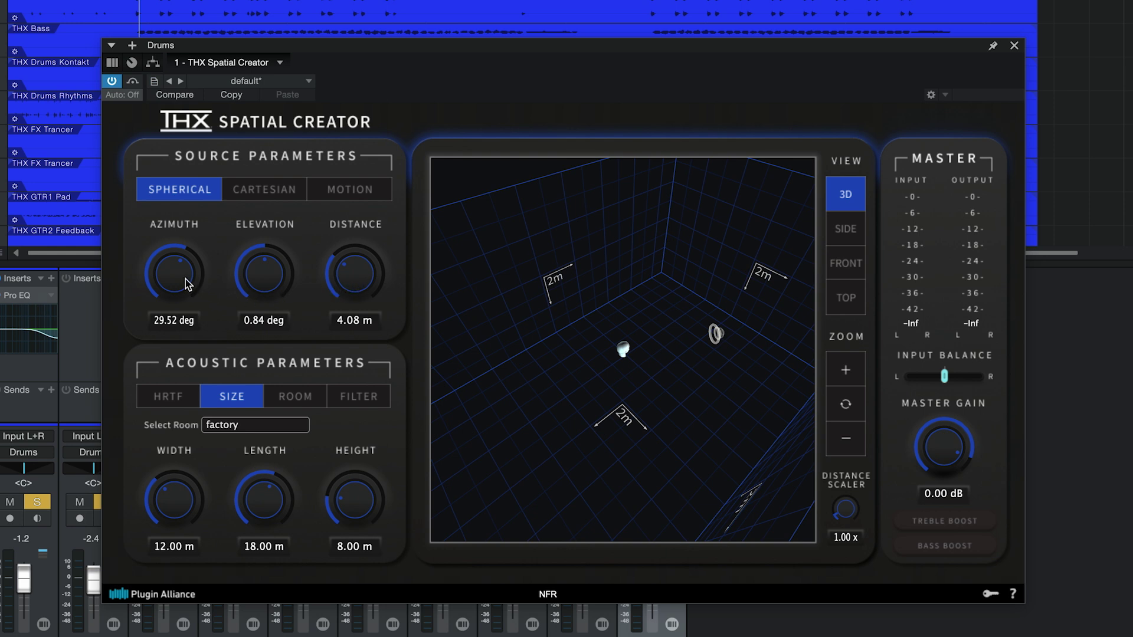
mouse_move(187, 284)
mouse_down()
mouse_move(174, 187)
mouse_move(192, 292)
mouse_up()
mouse_move(260, 289)
mouse_down()
mouse_move(255, 183)
mouse_move(262, 267)
mouse_up()
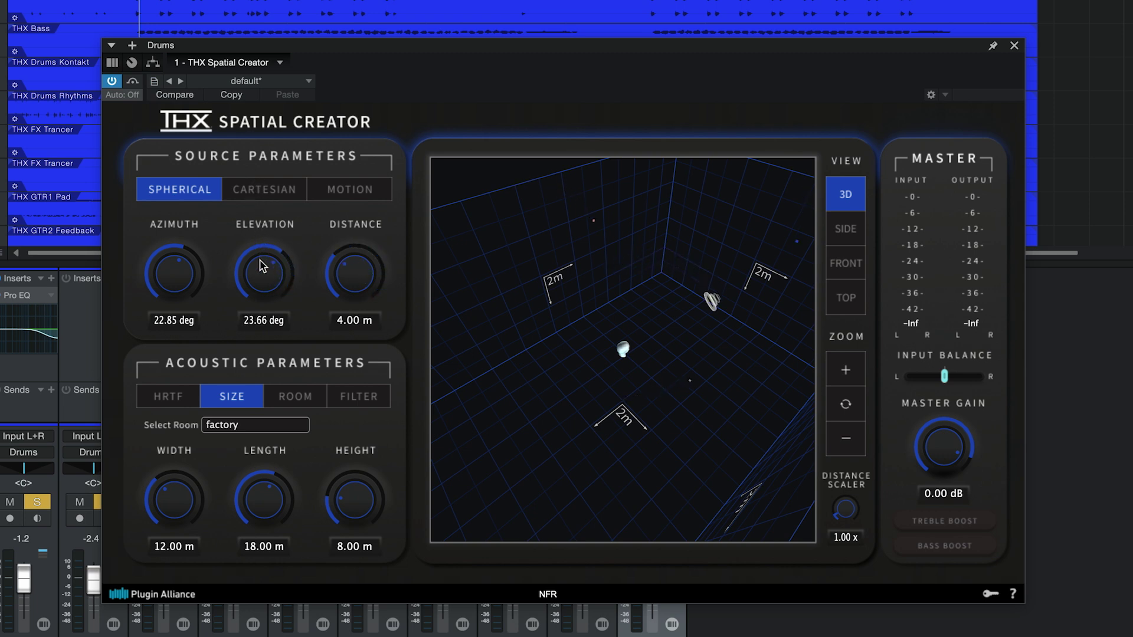
Switch to Cartesian coordinates and move the Drums source to X 3.49 m, Y 3.21 m, Z 1.43 m.
click(265, 194)
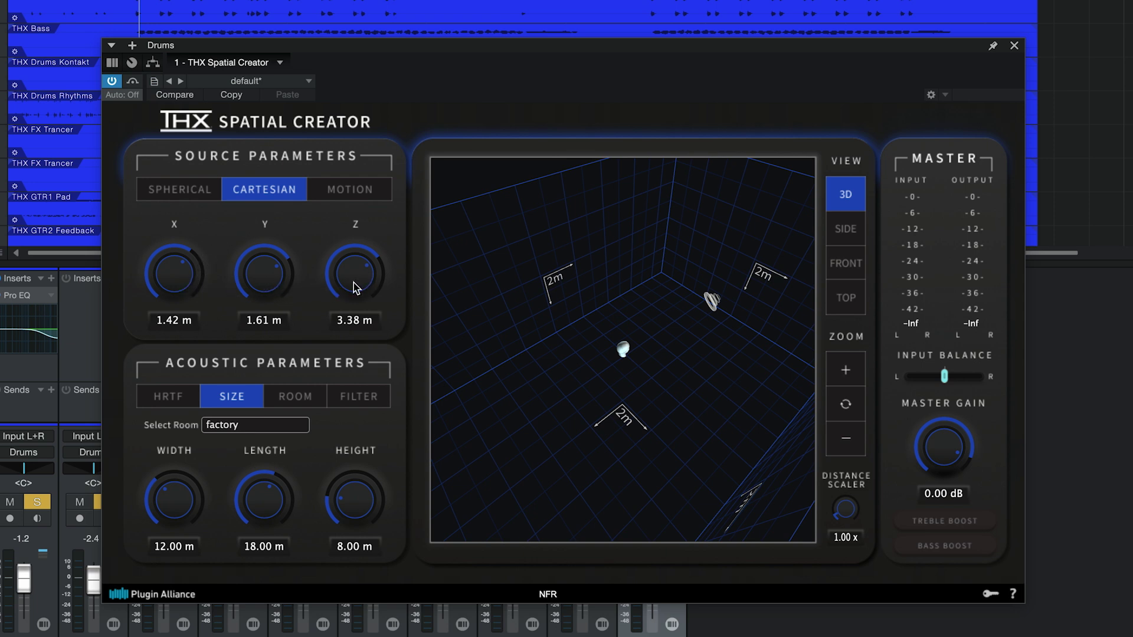
drag(180, 277, 157, 219)
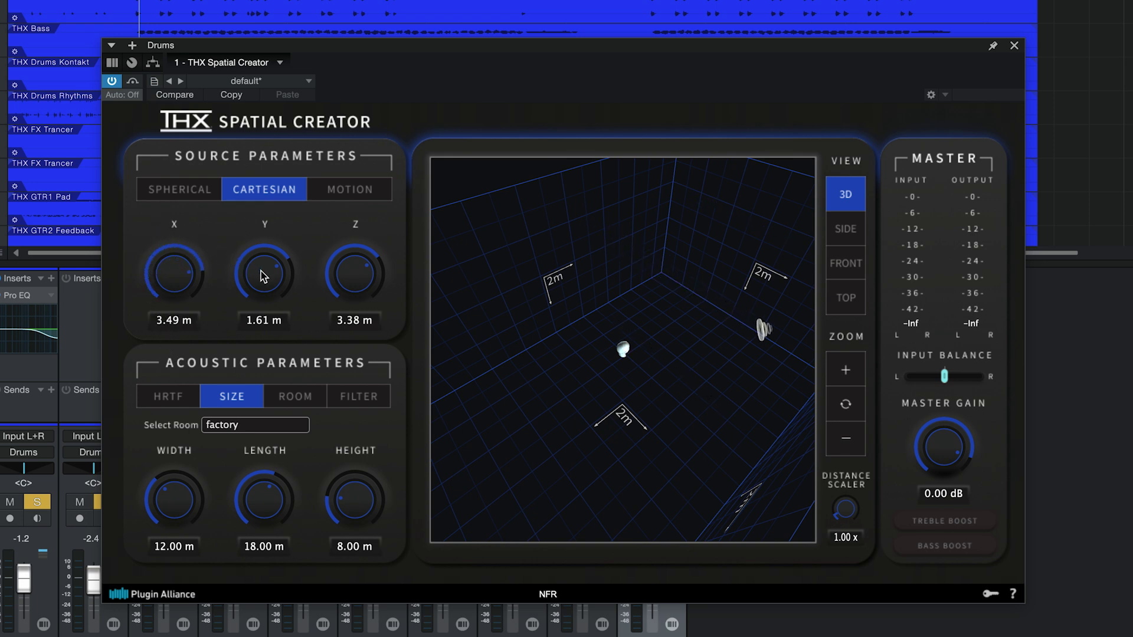
drag(263, 277, 257, 227)
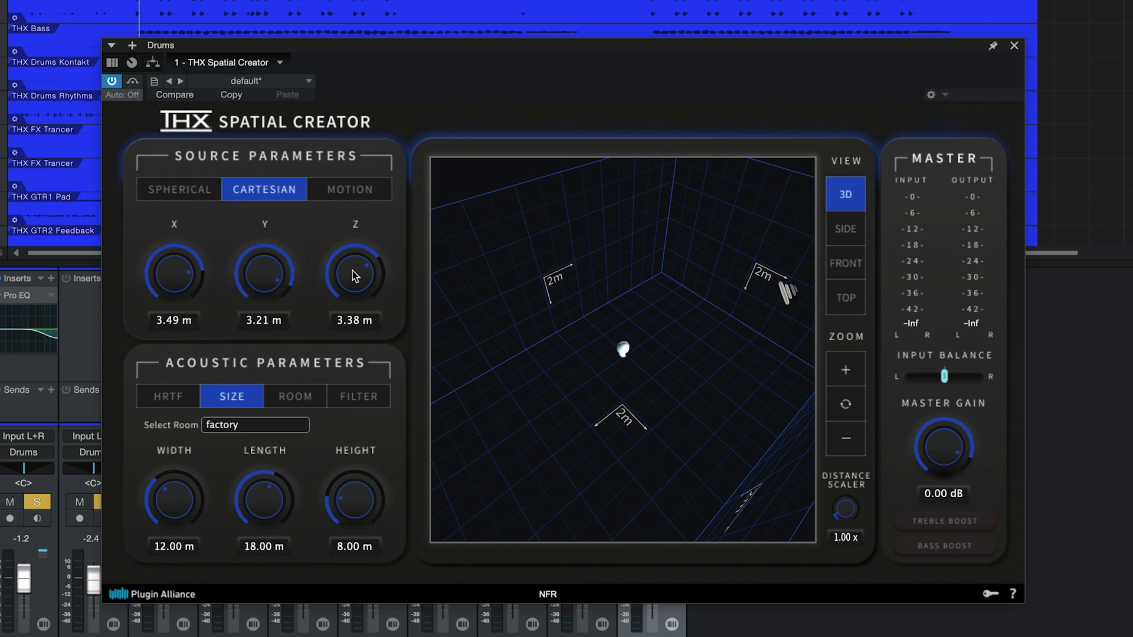
mouse_move(354, 275)
mouse_down()
mouse_move(348, 413)
mouse_move(345, 288)
mouse_up()
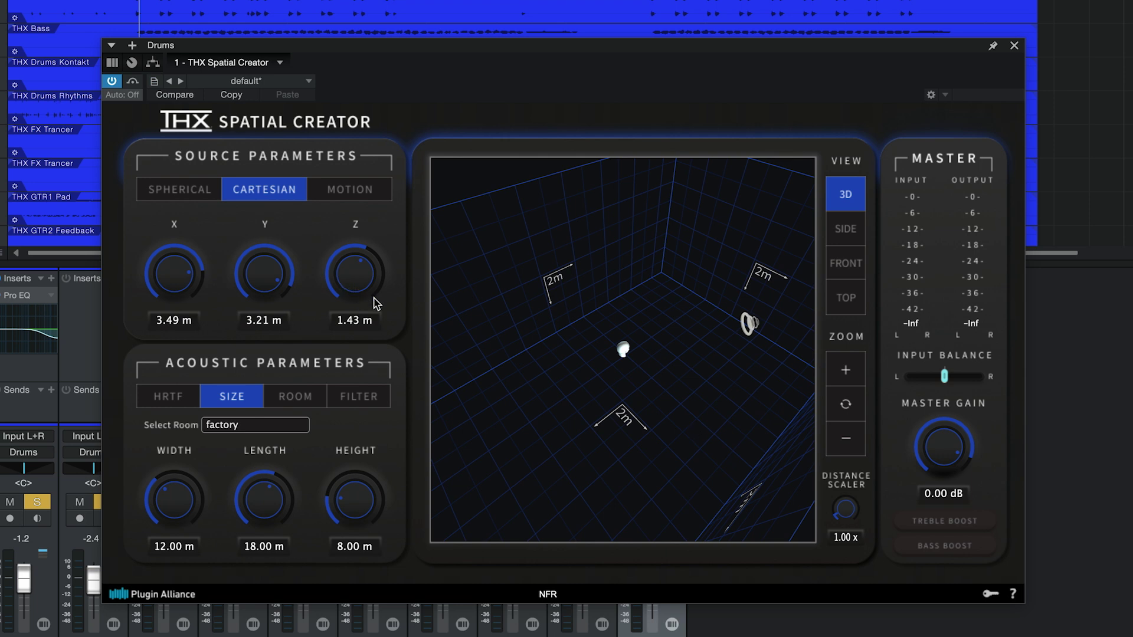
Lower the distance scaler to 0.73 x, bringing the Drums source in to 2.93 m, shown spherically.
mouse_move(640, 421)
mouse_move(845, 509)
mouse_down()
mouse_move(842, 529)
mouse_move(845, 520)
mouse_up()
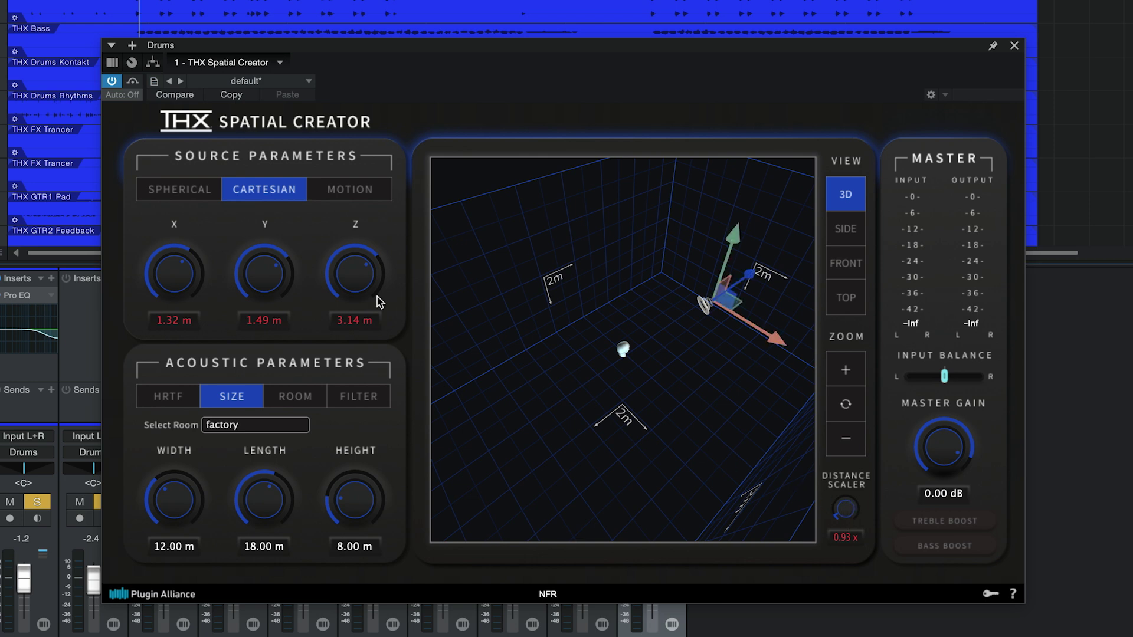
click(199, 194)
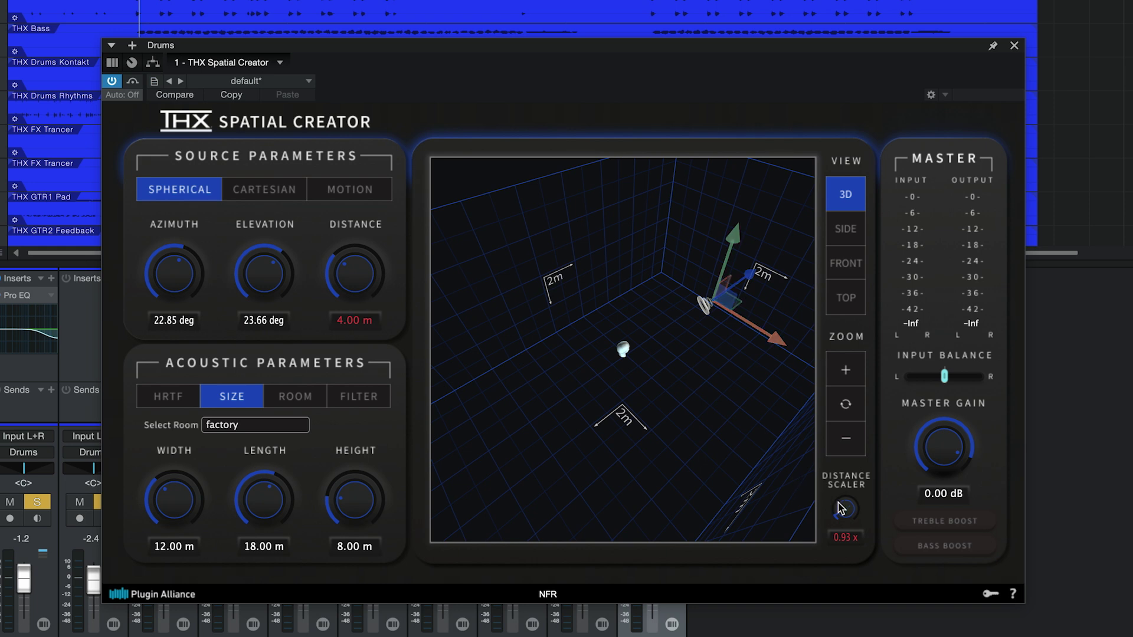
drag(844, 511, 844, 515)
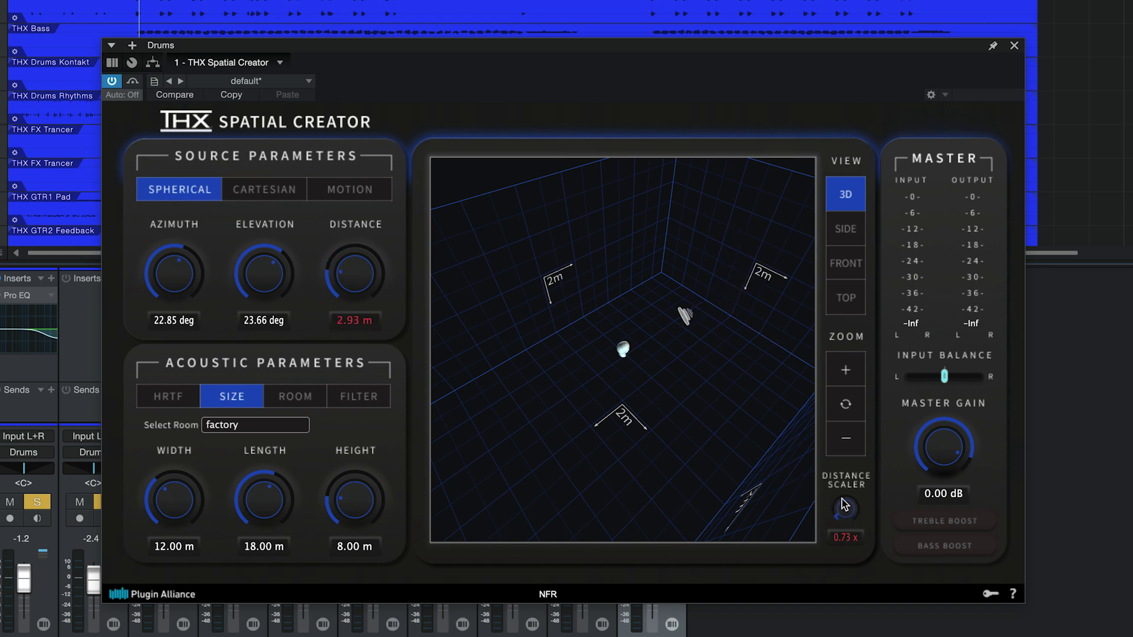
Circle the source around the head at 5.07 s speed on a 32.24 % path, with the song playing.
mouse_move(641, 391)
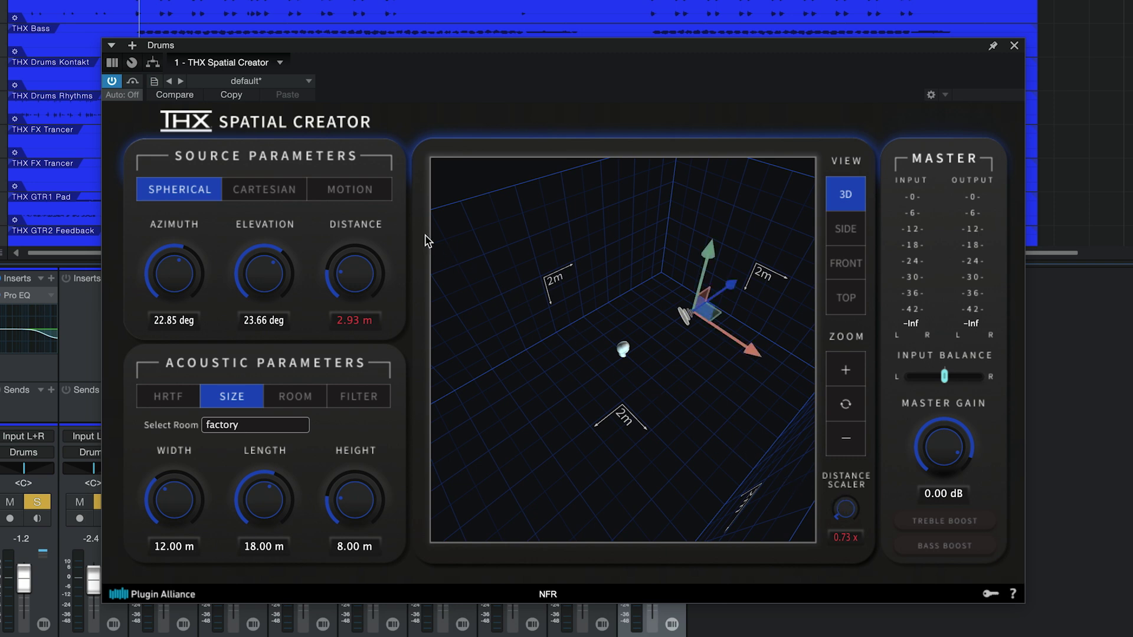
click(364, 199)
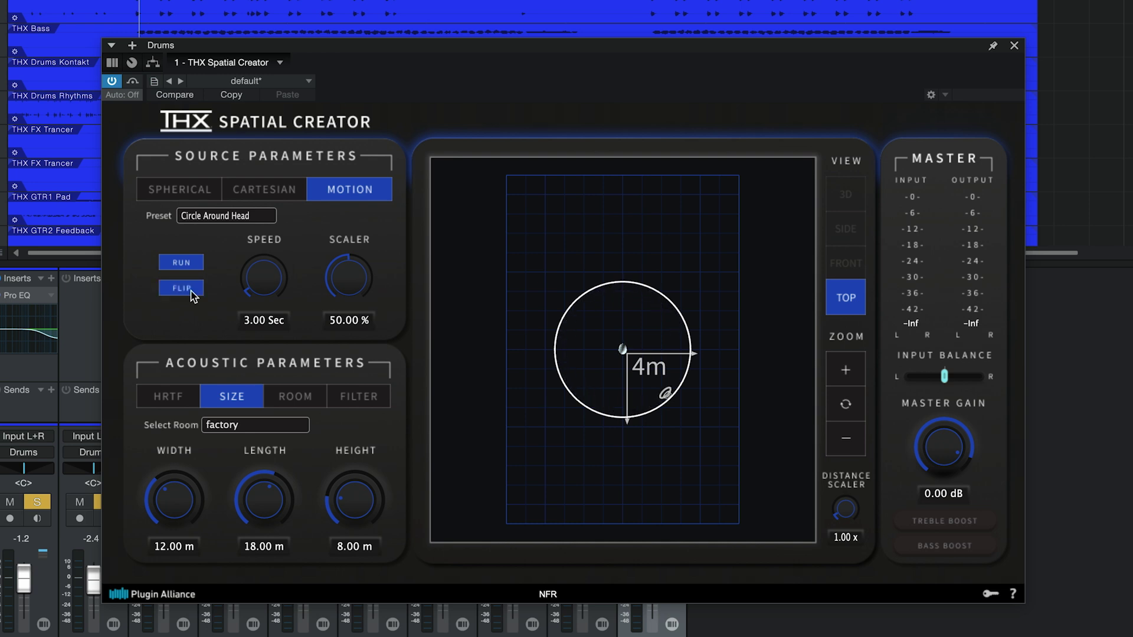
drag(267, 286, 279, 242)
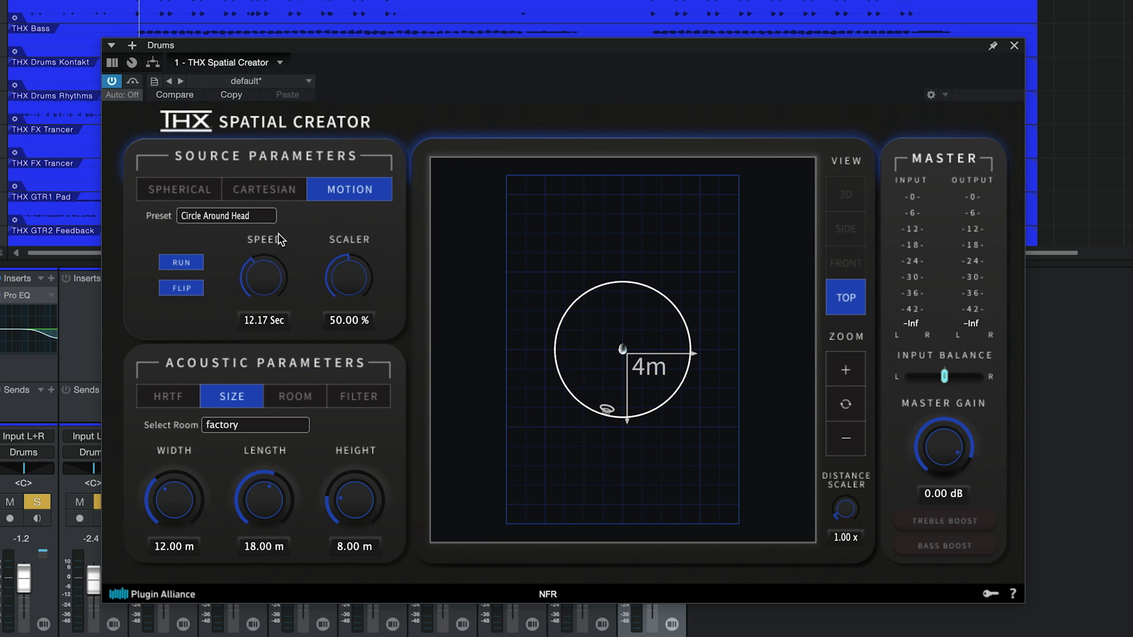
drag(362, 275, 367, 207)
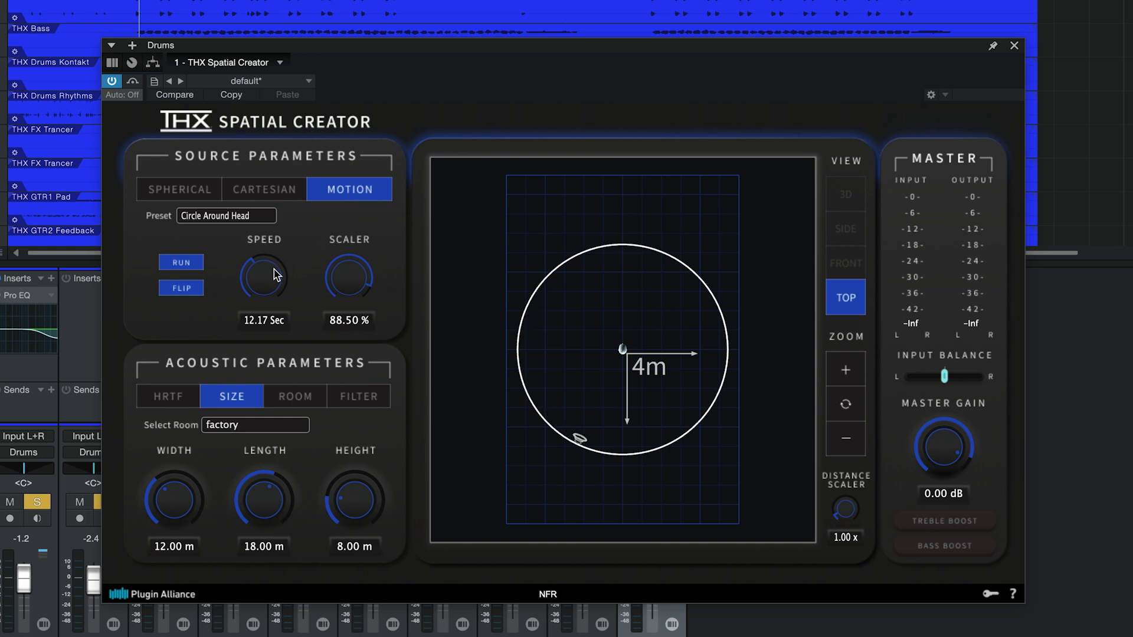
drag(274, 276, 280, 323)
key(space)
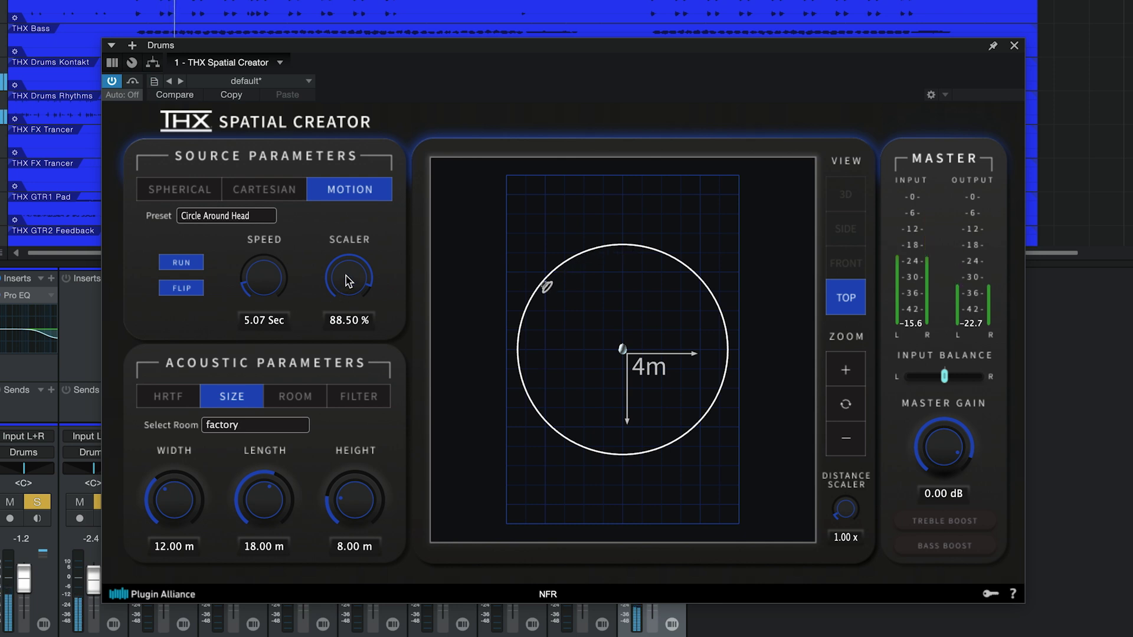
drag(349, 277, 346, 391)
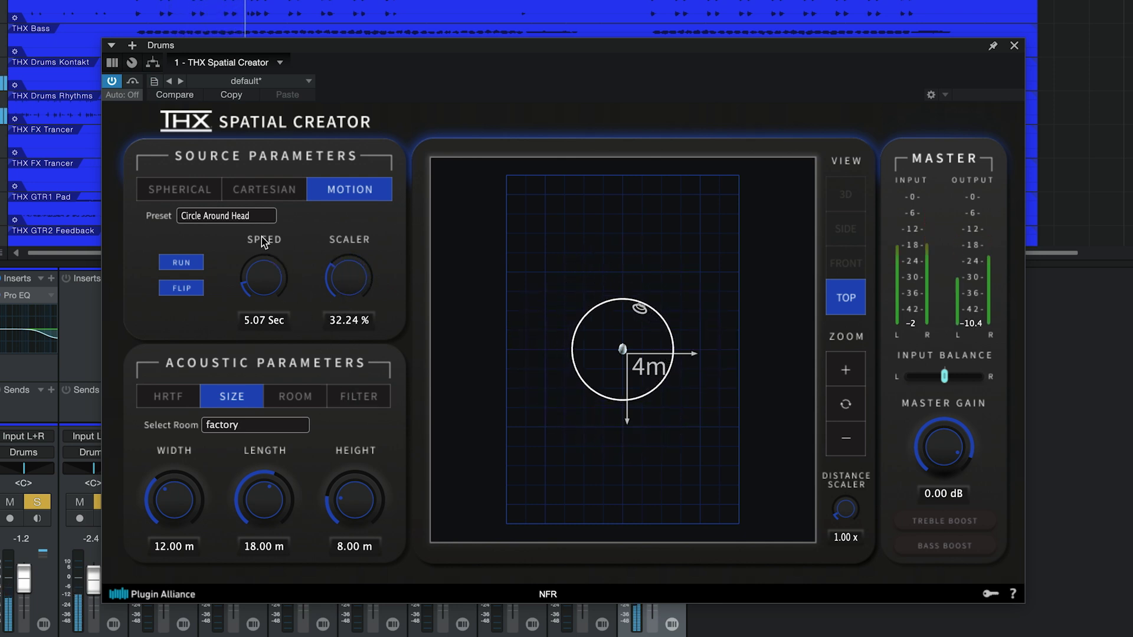
Audition the Front auto-pan far and Left auto-pan near motion presets, slowing the speed to about 10.77 s.
click(257, 218)
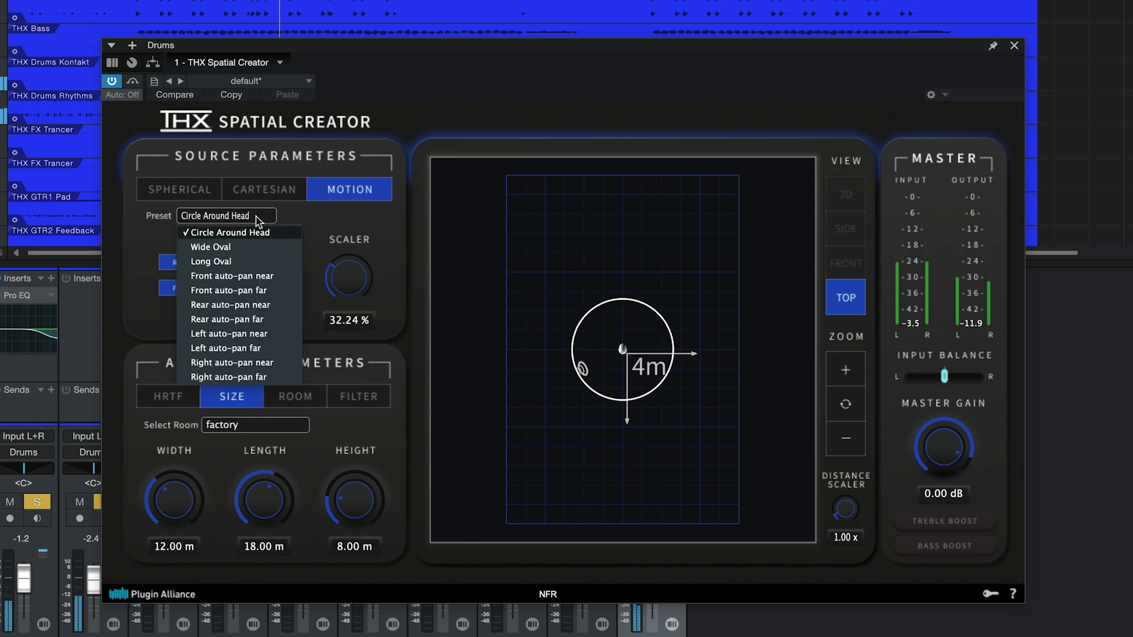
click(275, 289)
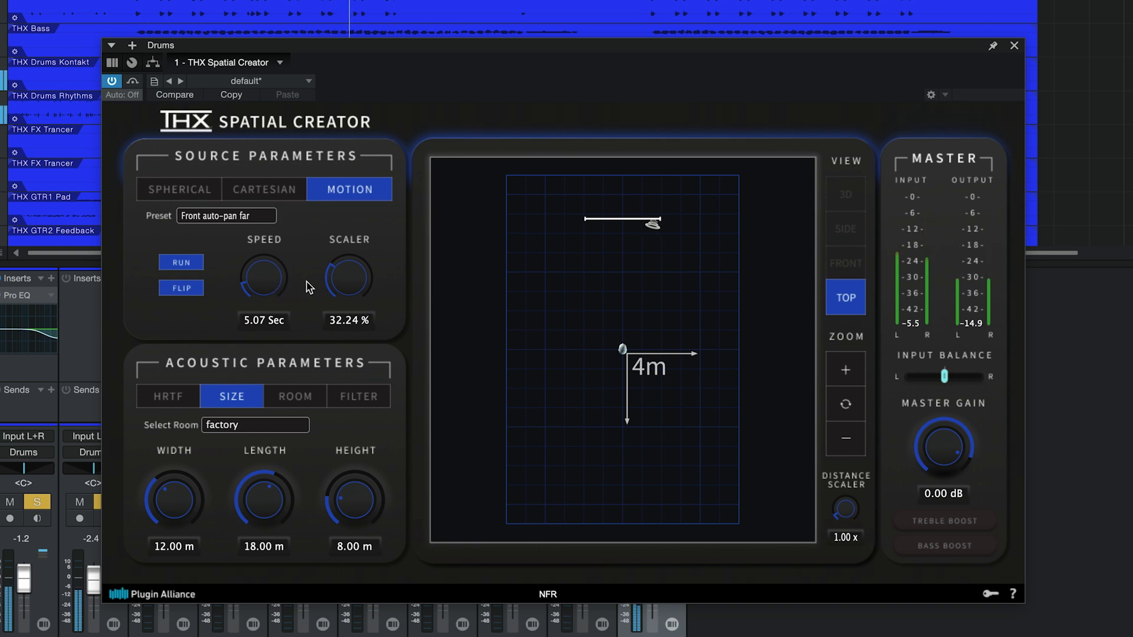
drag(342, 283, 352, 188)
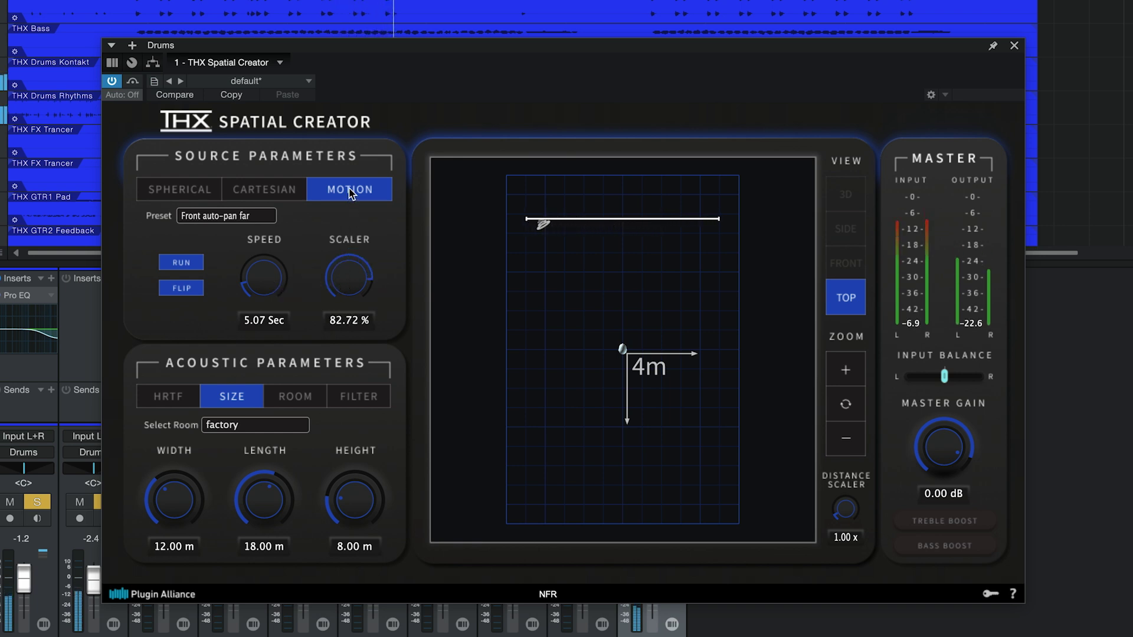
click(250, 220)
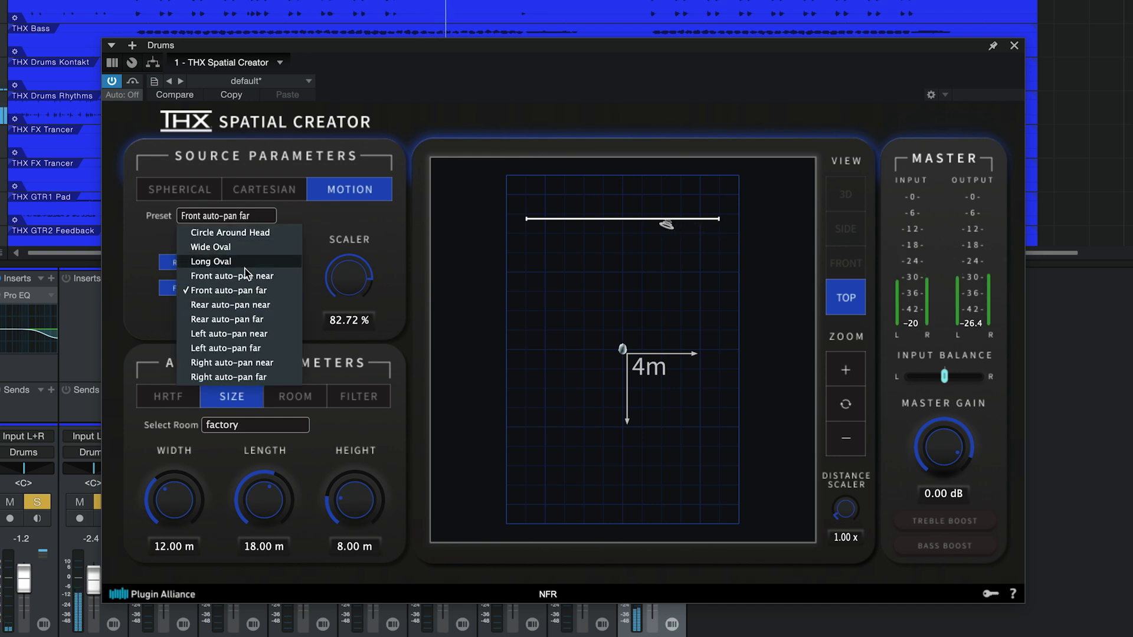
click(236, 331)
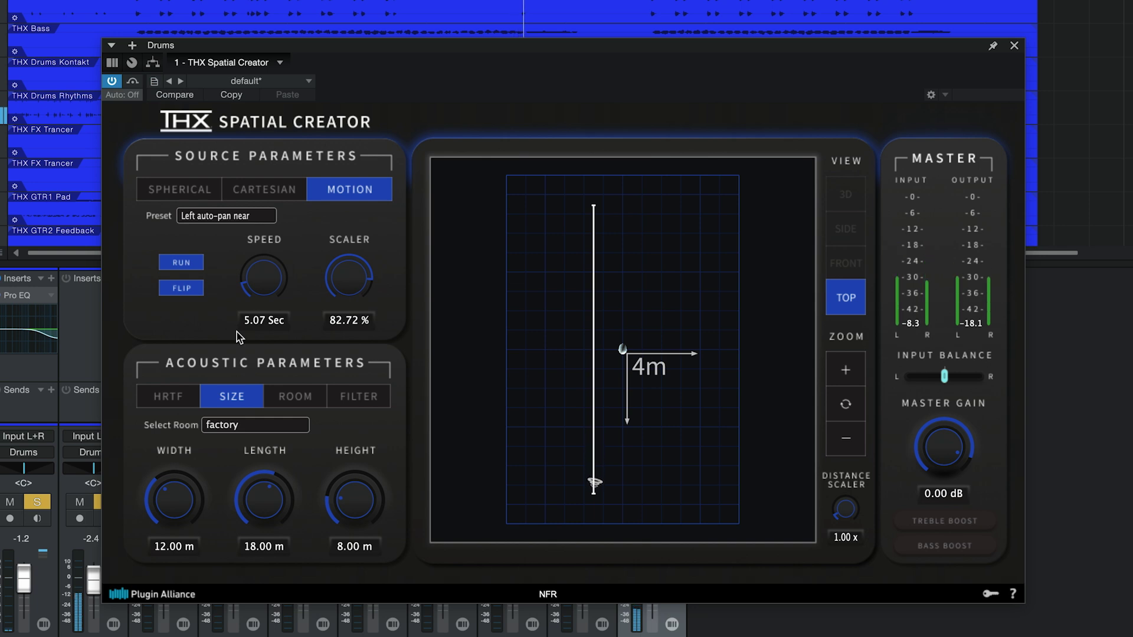
key(space)
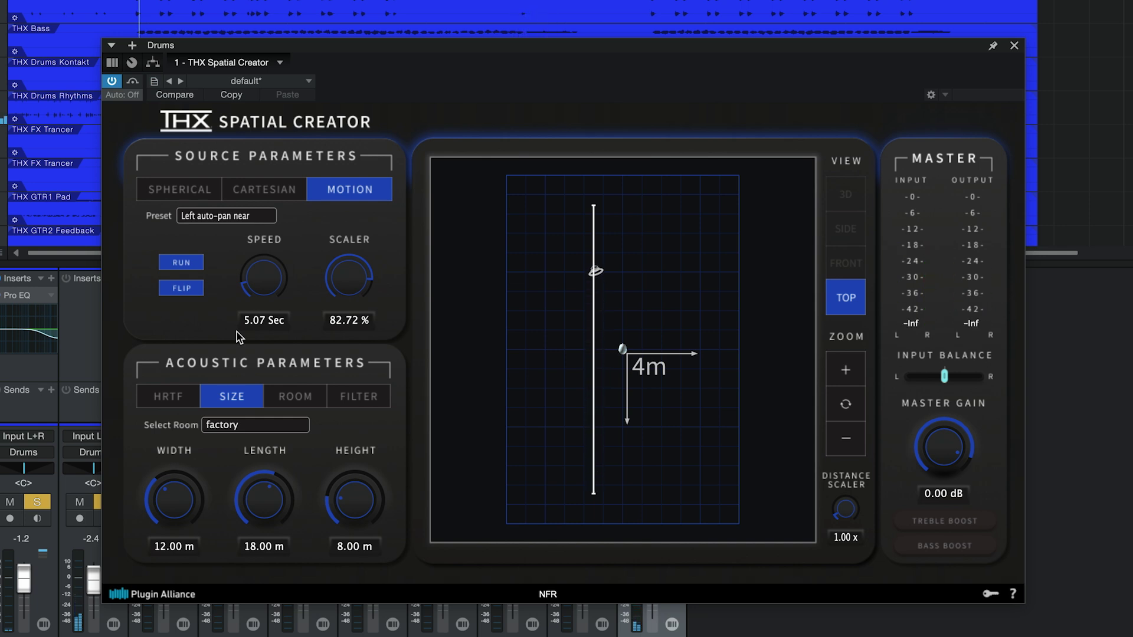
key(space)
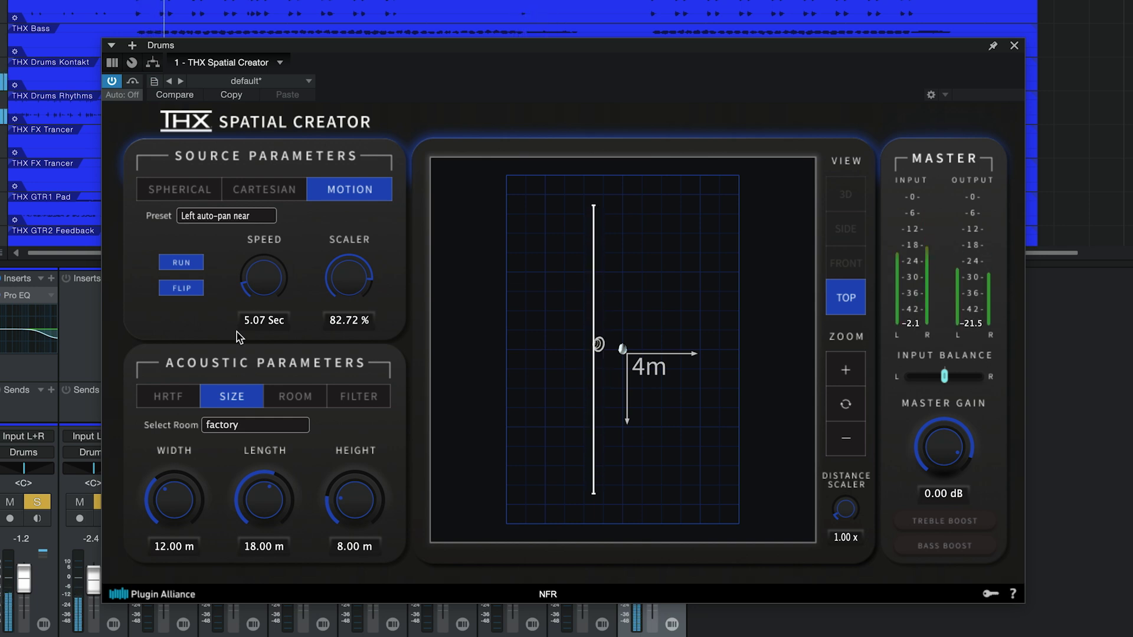
drag(262, 294, 267, 263)
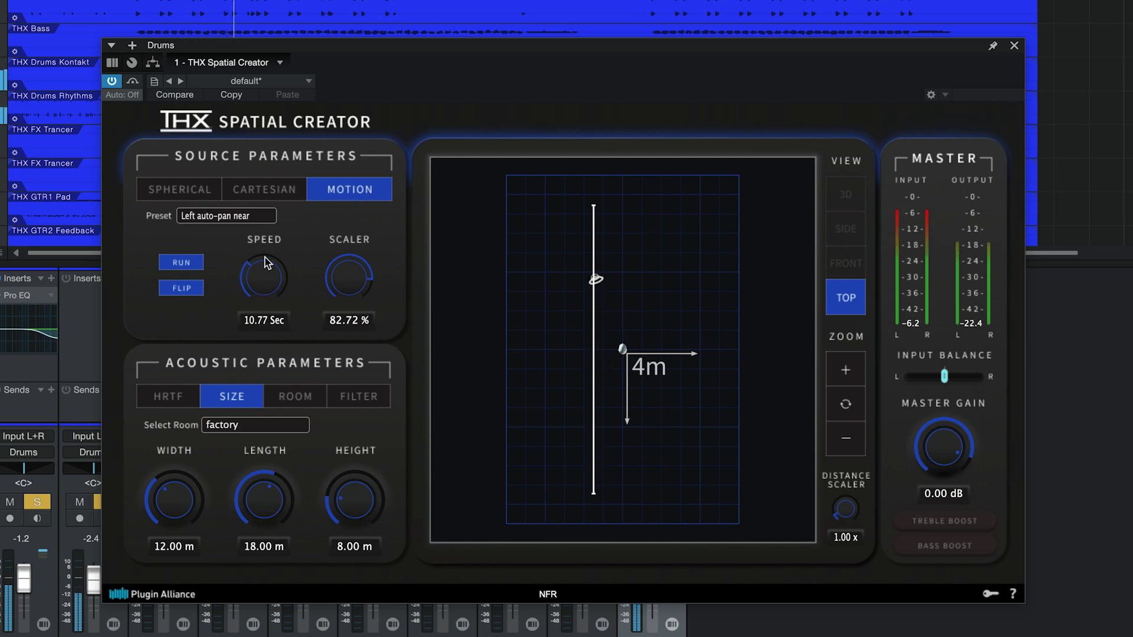
Try the faster Right auto-pan far and Long Oval presets, then fix the source at X −1.19, Y 1.61, Z −4.50 m.
click(225, 217)
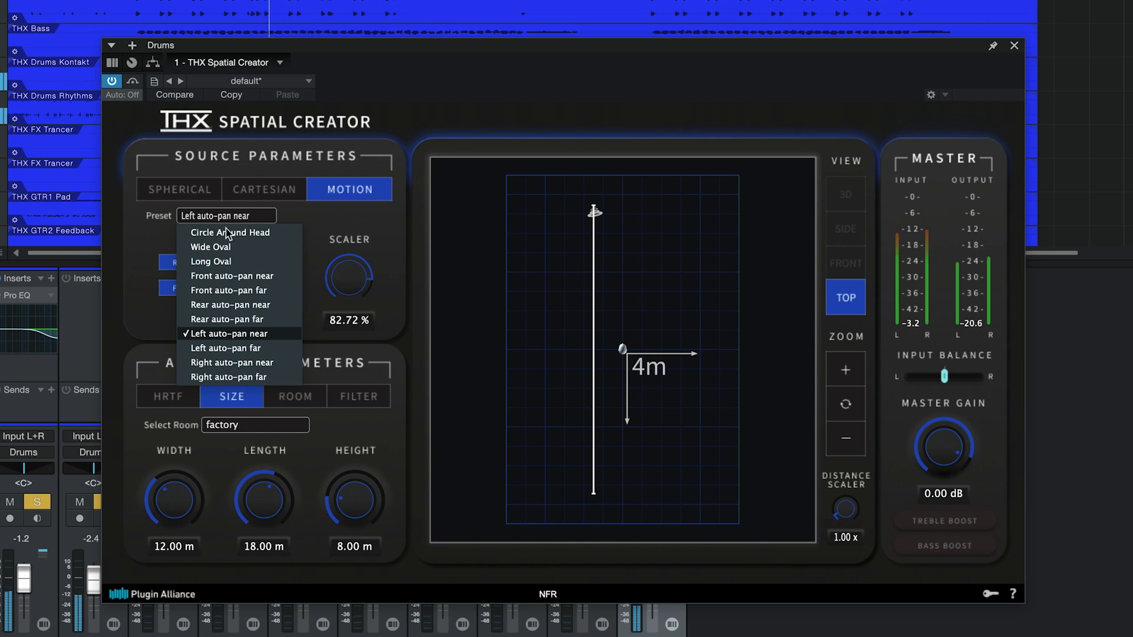
click(265, 378)
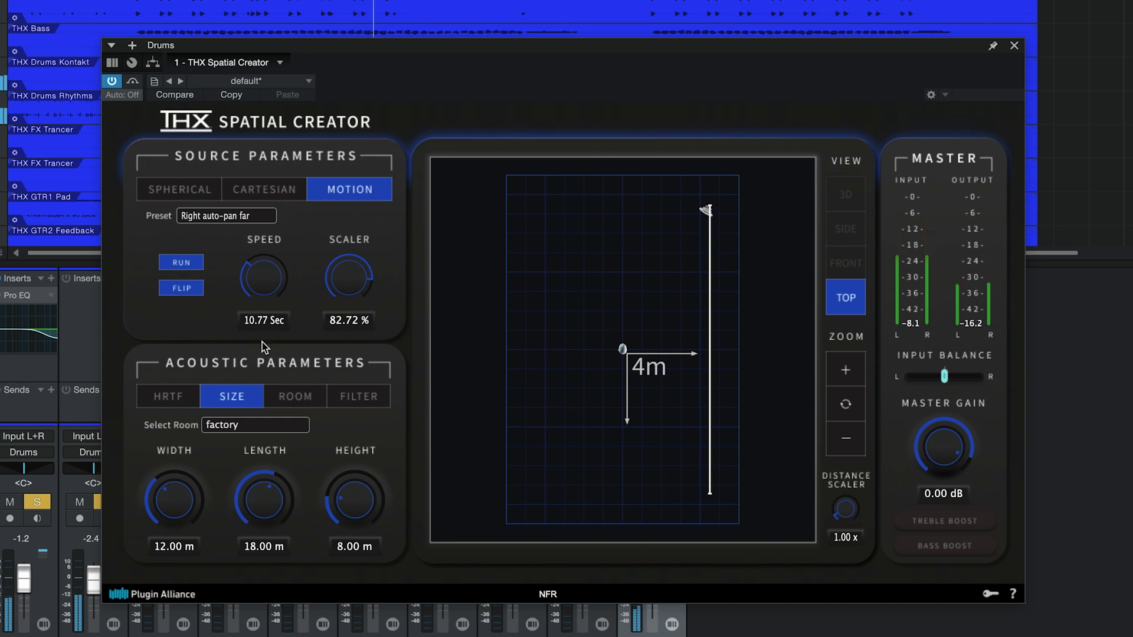
drag(260, 283, 271, 354)
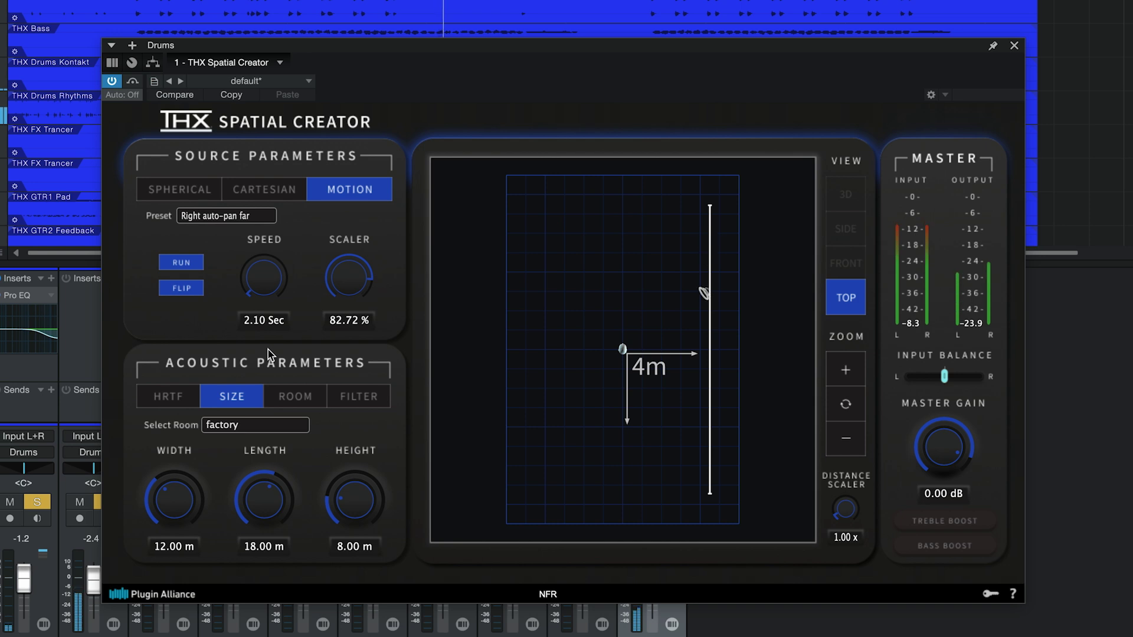
click(236, 218)
click(236, 261)
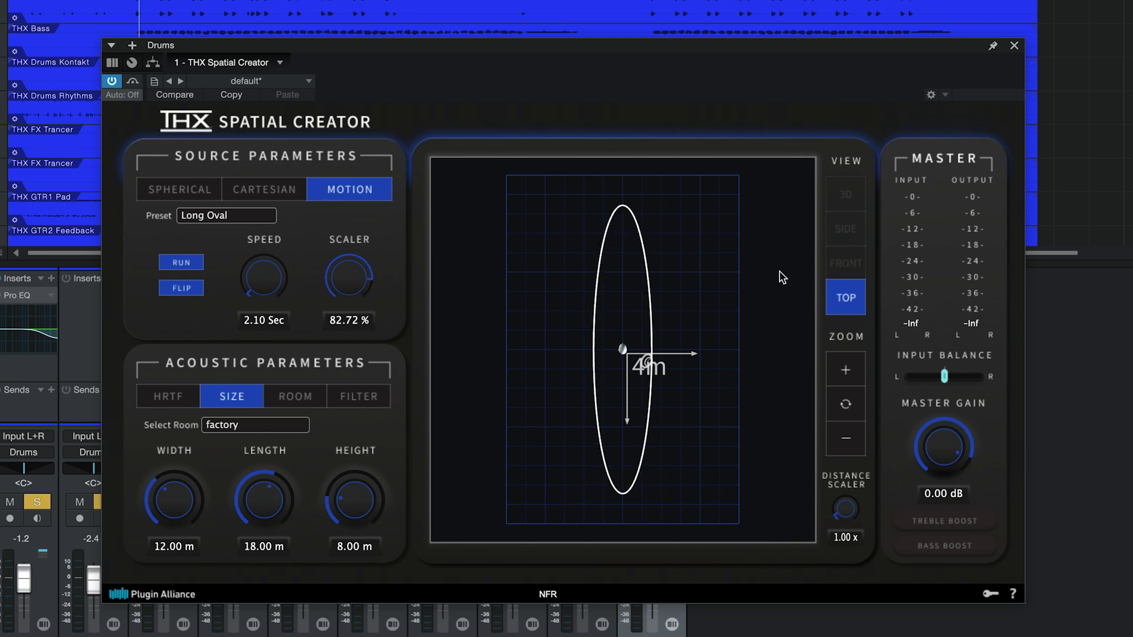
click(284, 196)
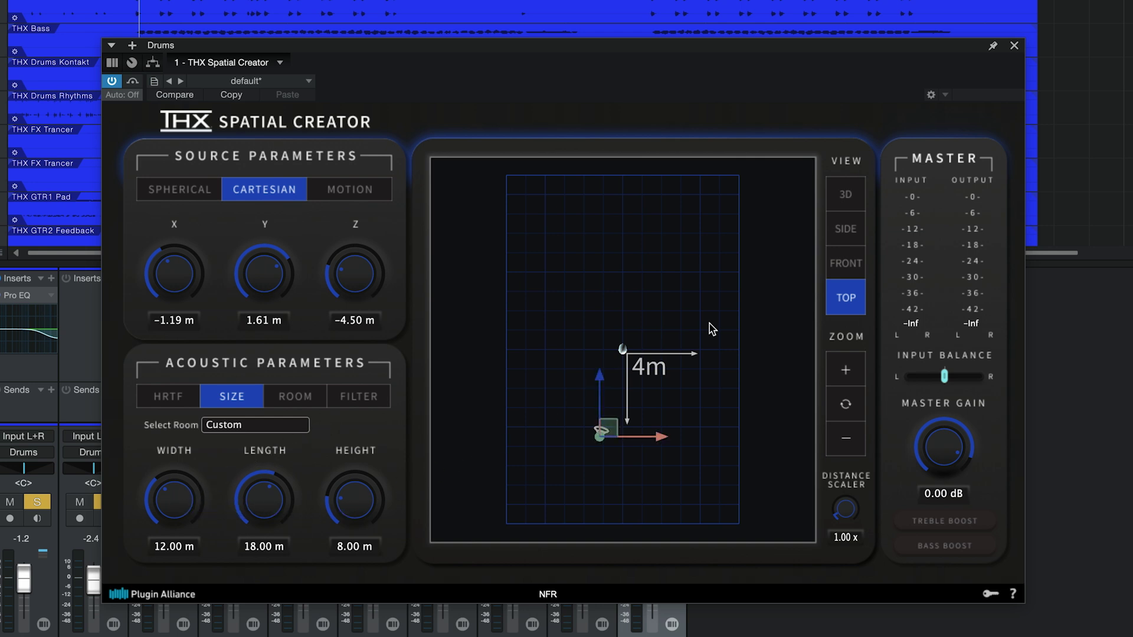
Show the room in 3D, select the Drums source, and audition a wider, shorter room.
click(862, 200)
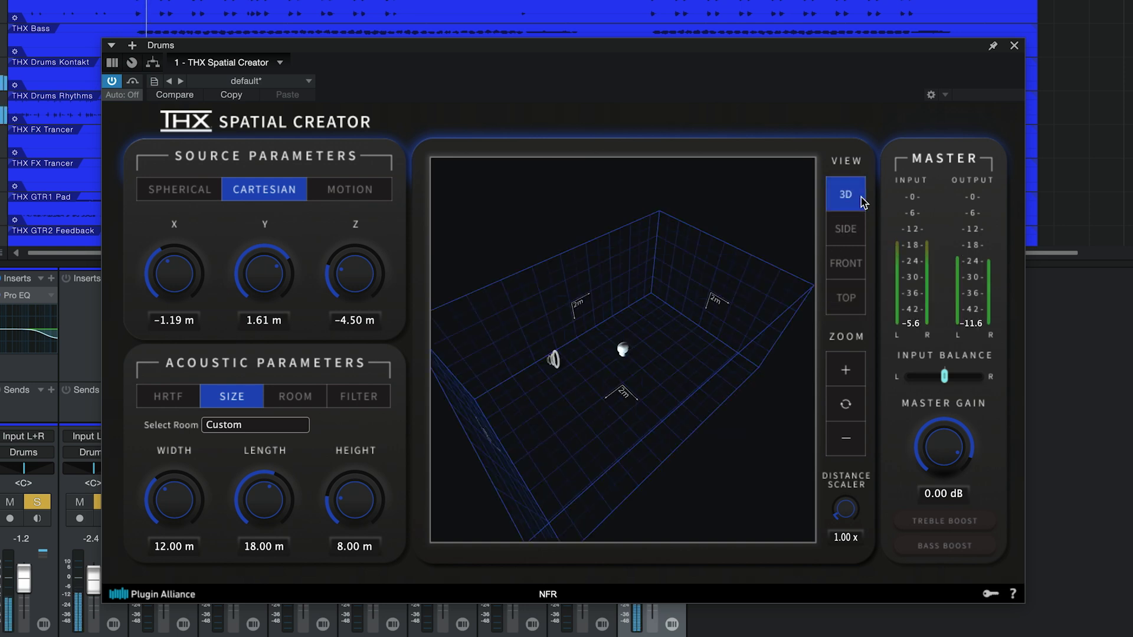
click(565, 372)
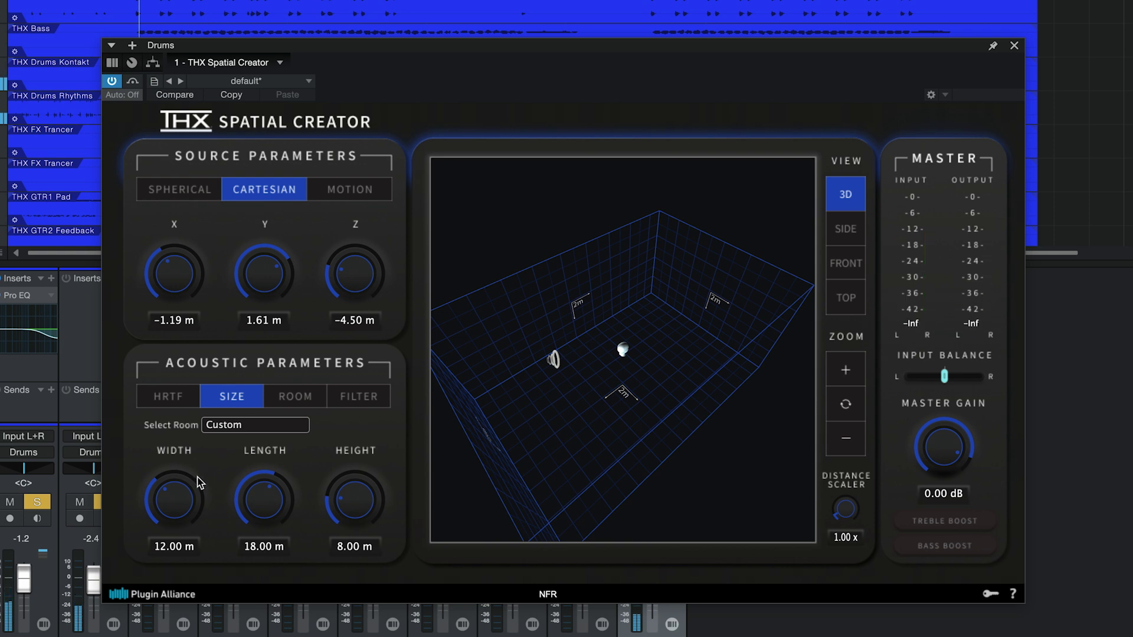
drag(177, 501, 185, 568)
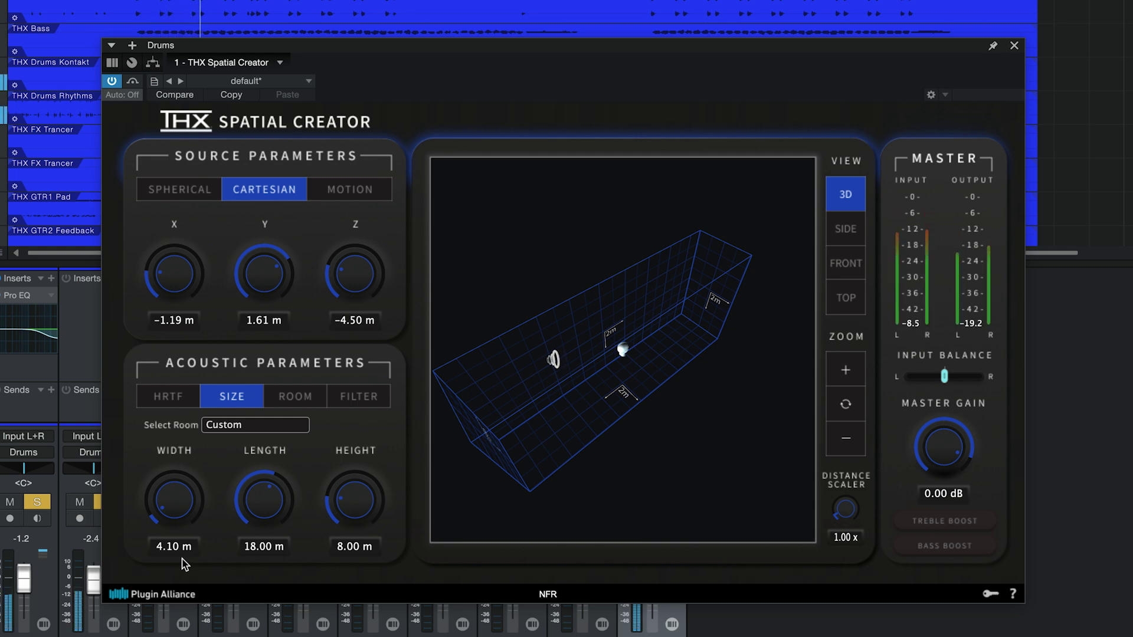
key(space)
drag(262, 505, 253, 570)
key(space)
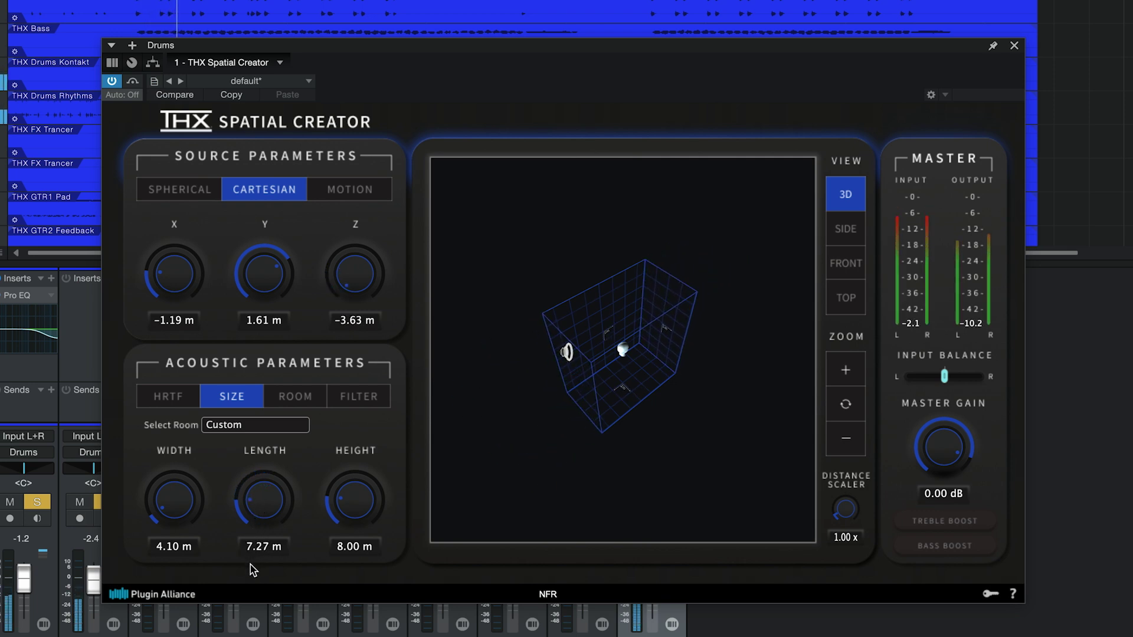
Audition a taller room, then reset height to 8.00, length to 18.00 and width to 12.00 m.
key(space)
drag(347, 514, 341, 431)
key(space)
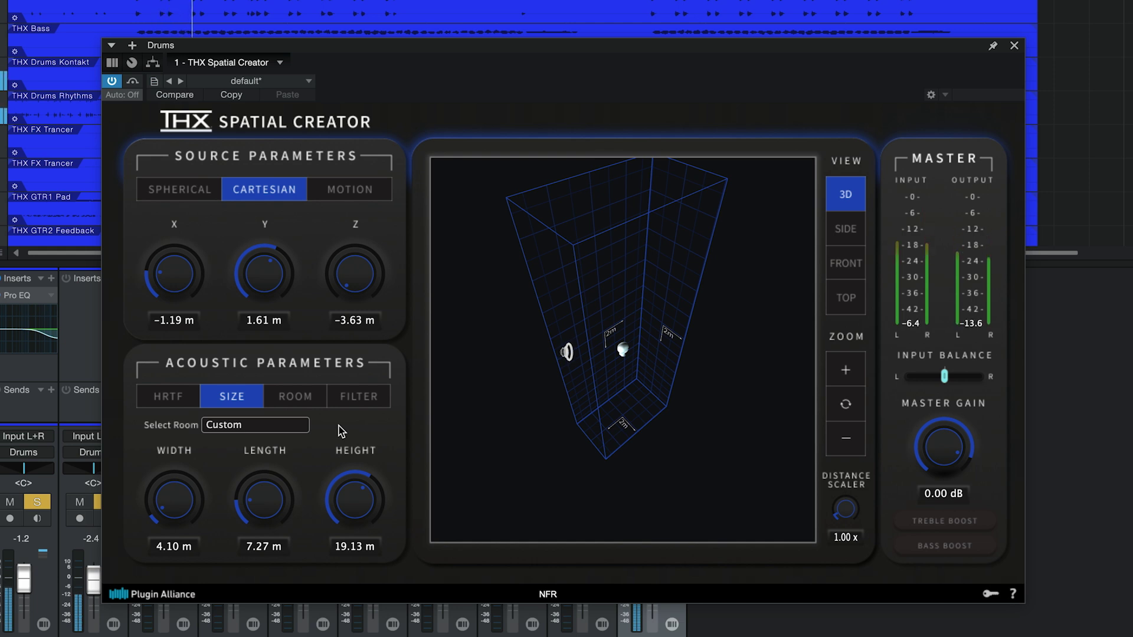
key(space)
double_click(354, 497)
double_click(276, 506)
double_click(206, 504)
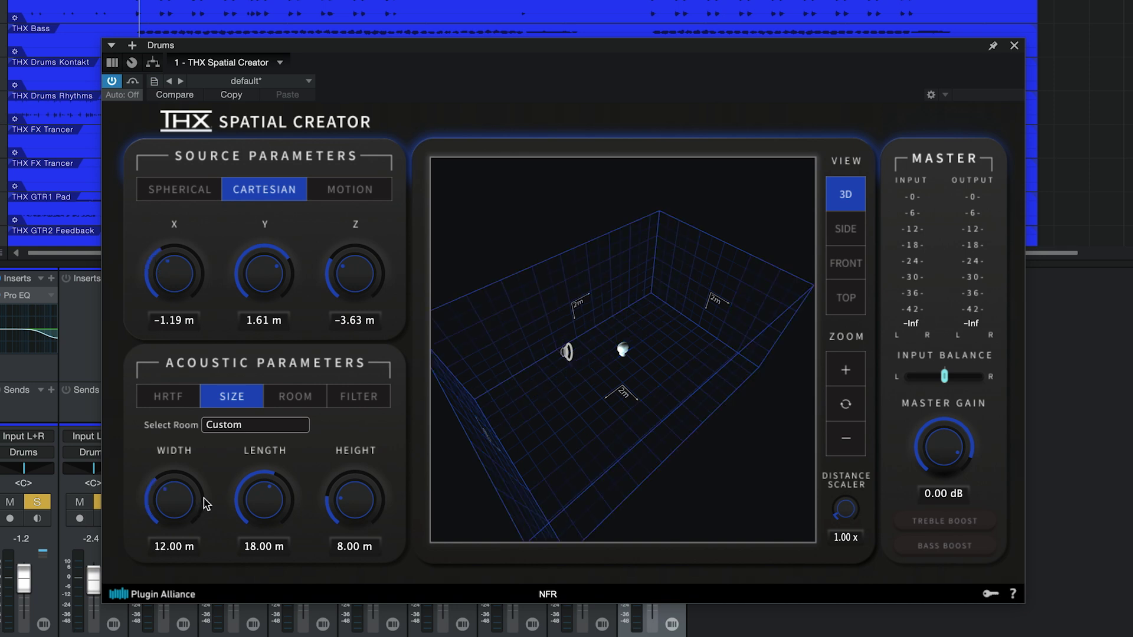
Show the GTR1 Pad room reflection settings for each wall, ceiling and floor.
click(294, 401)
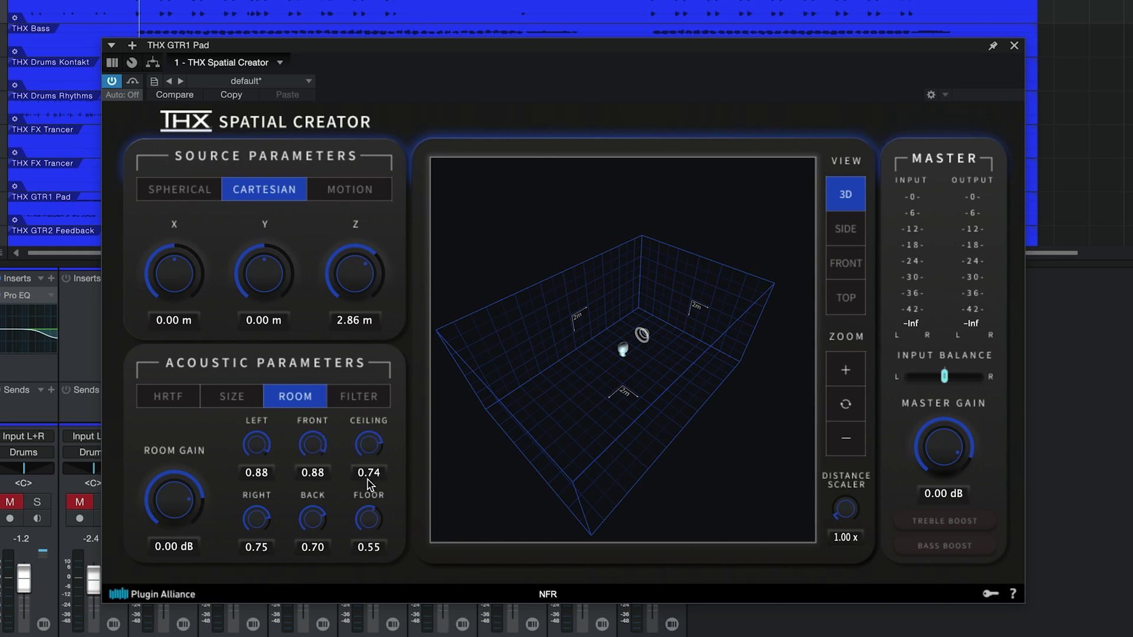
Lower reflections to Left, Front, Ceiling 0.79, Right 0.83, Back 0.95, Floor 0.82, and audition the result.
key(space)
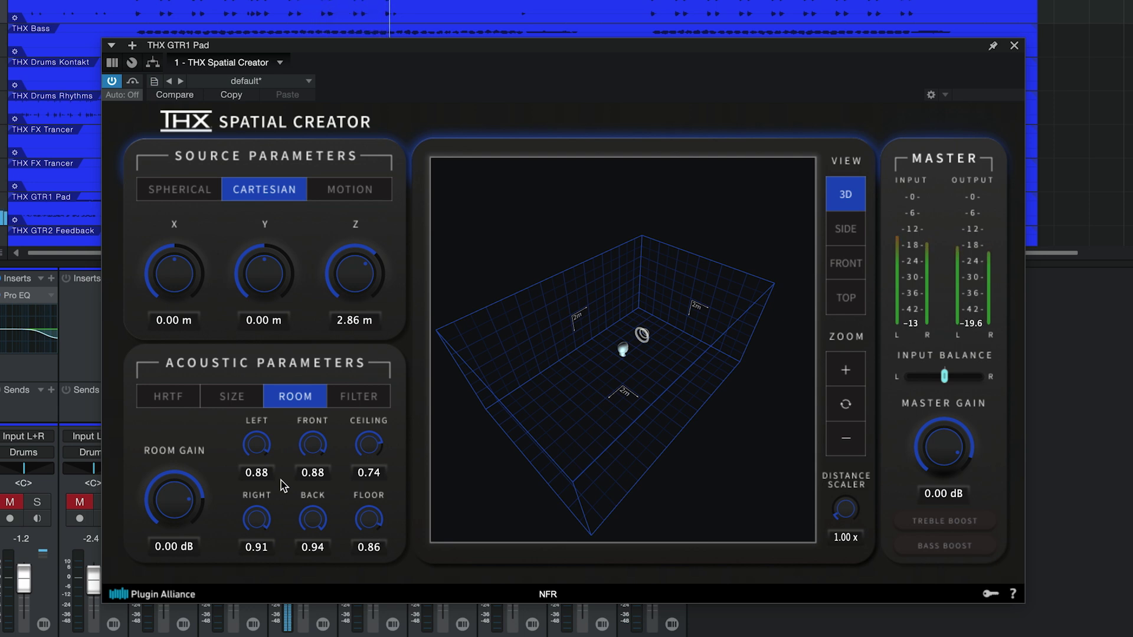
key(space)
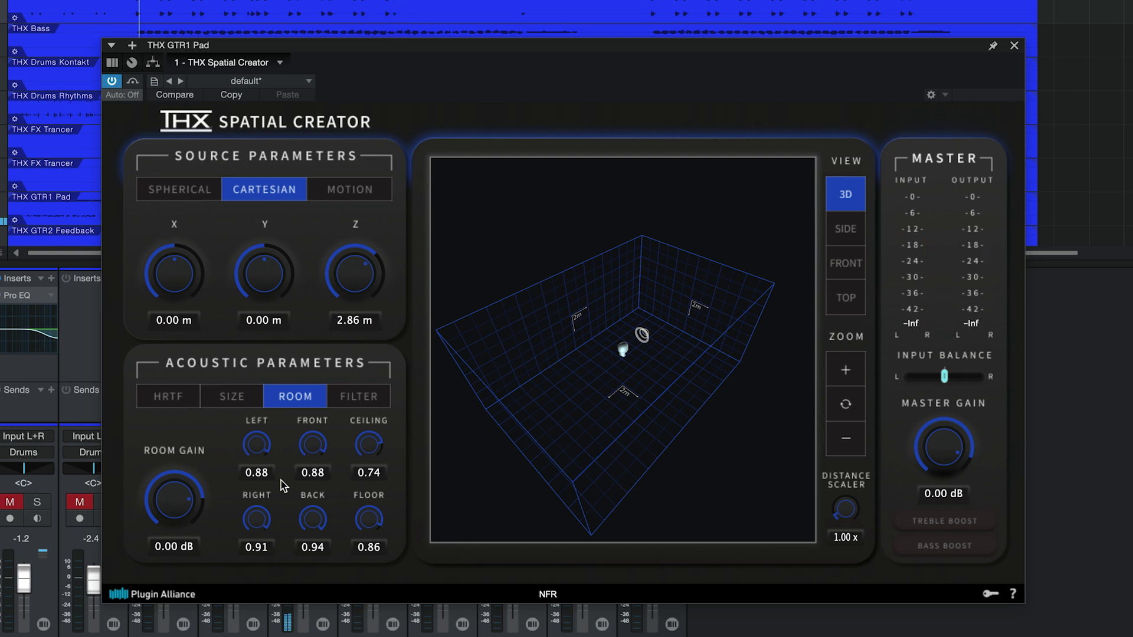
drag(257, 444, 271, 531)
drag(313, 445, 322, 508)
drag(368, 445, 372, 567)
drag(369, 520, 349, 597)
drag(313, 519, 330, 617)
drag(257, 519, 306, 620)
key(space)
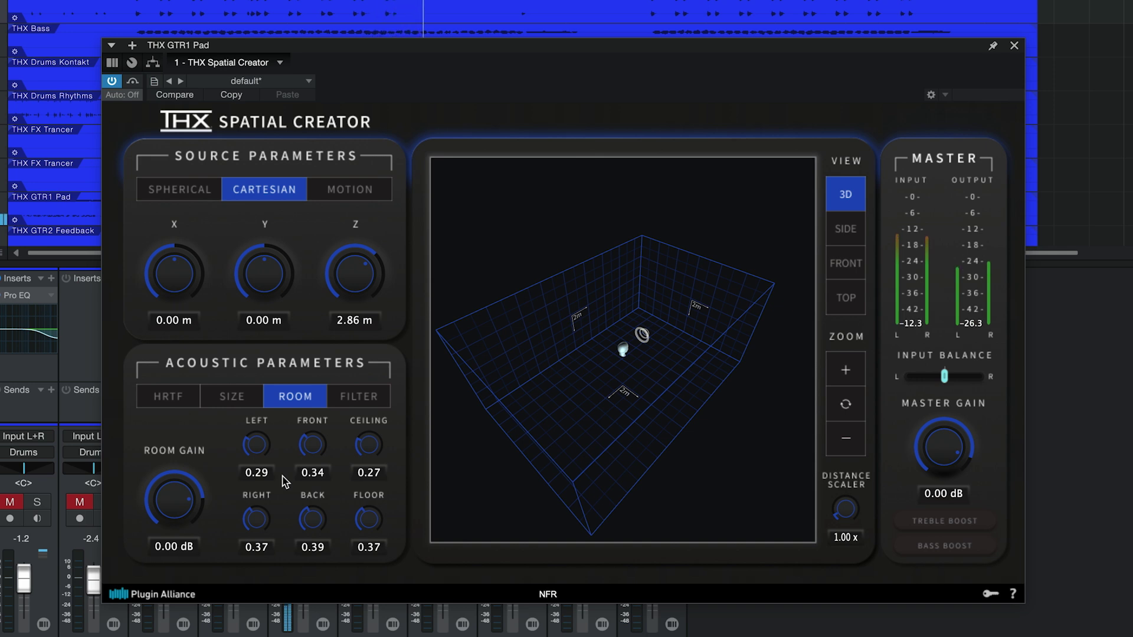
key(space)
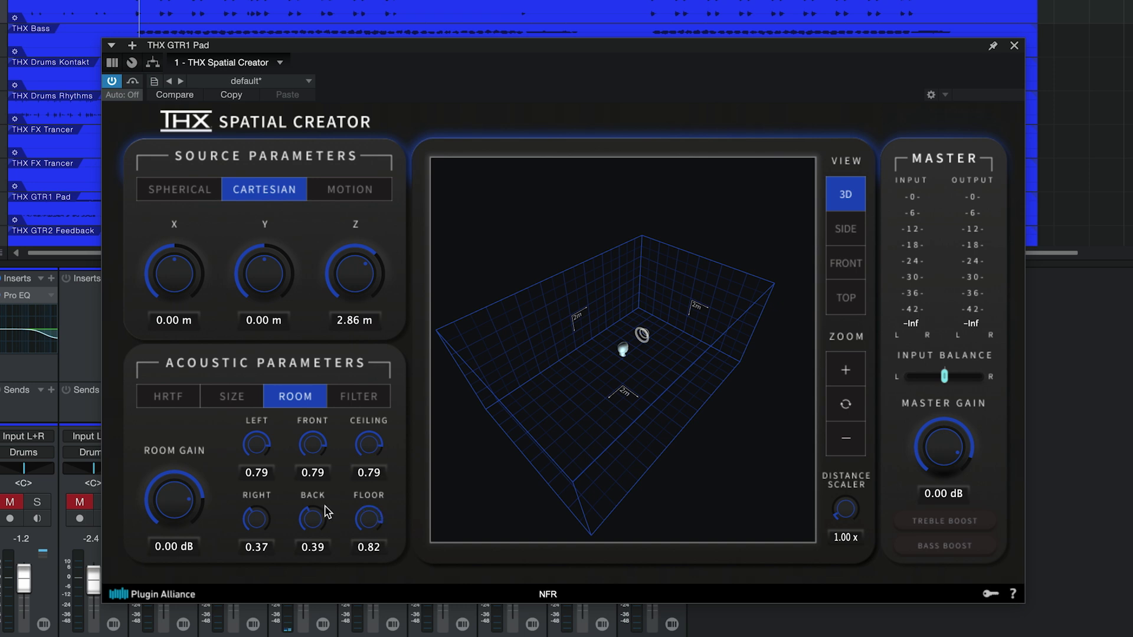
Audition Room Gain turned down to −24.95 dB, then reset it to 0.00 dB.
key(space)
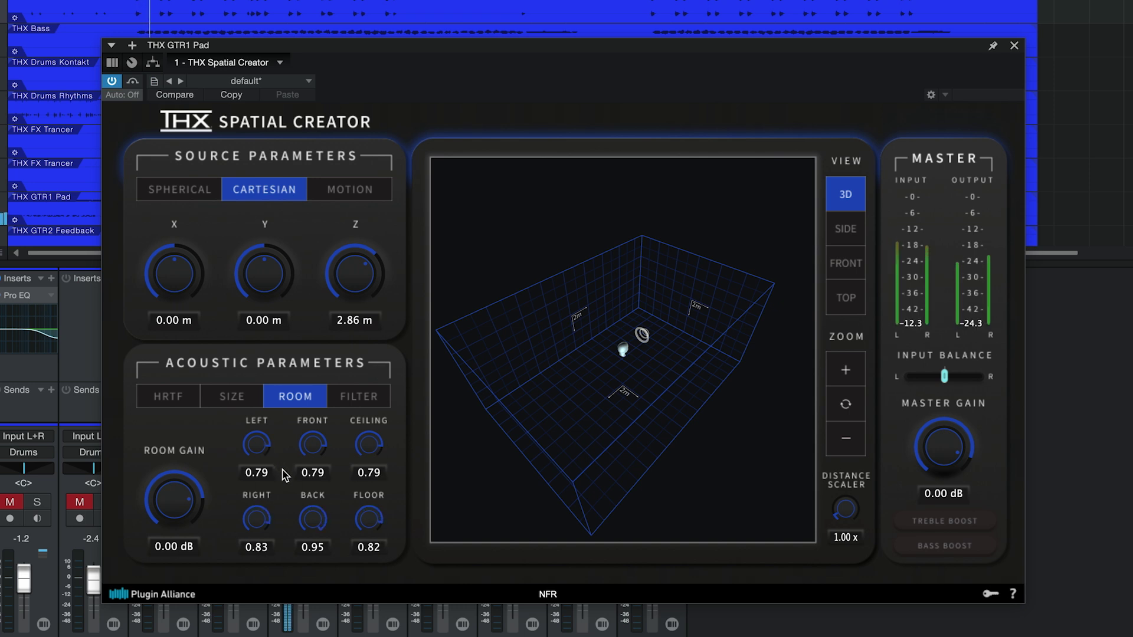
key(space)
drag(185, 511, 190, 541)
key(space)
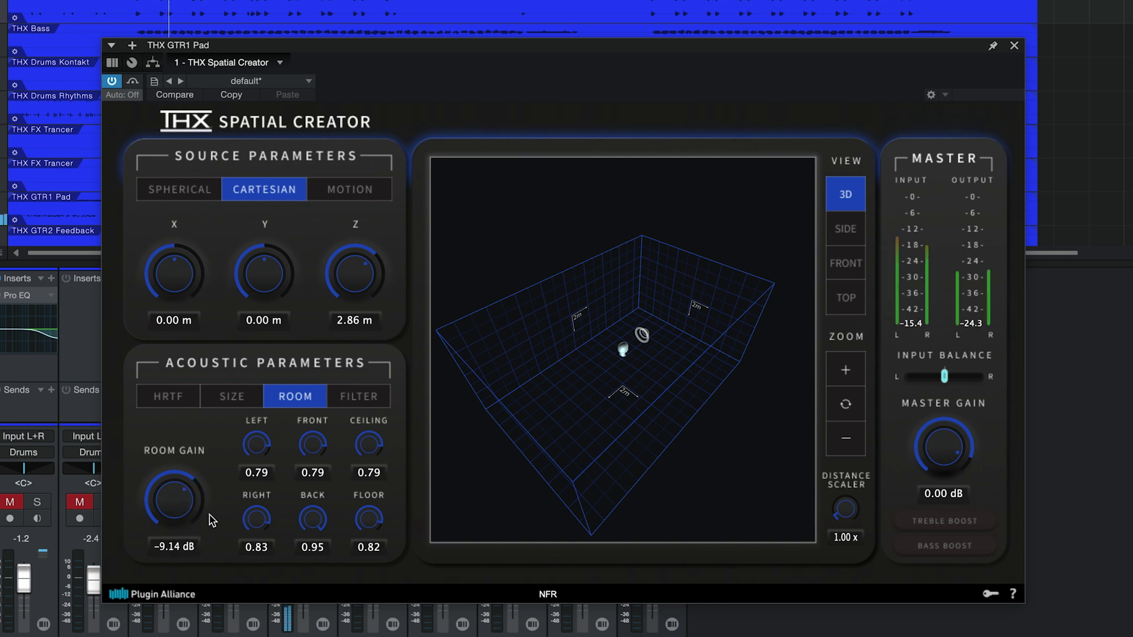
key(space)
drag(184, 507, 192, 552)
key(space)
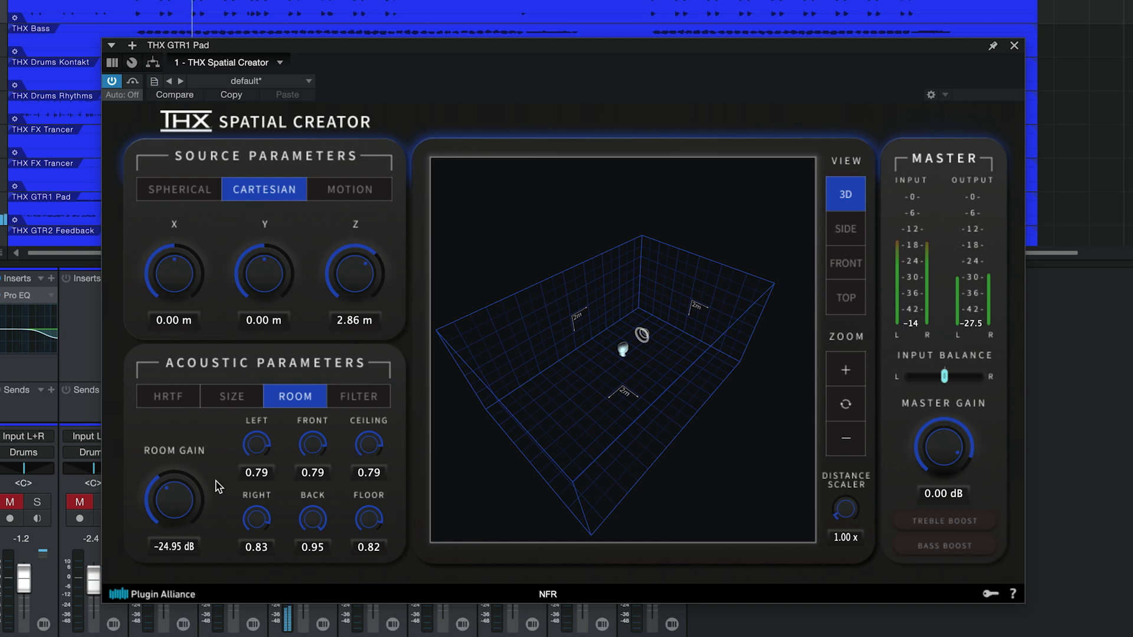
key(space)
double_click(186, 500)
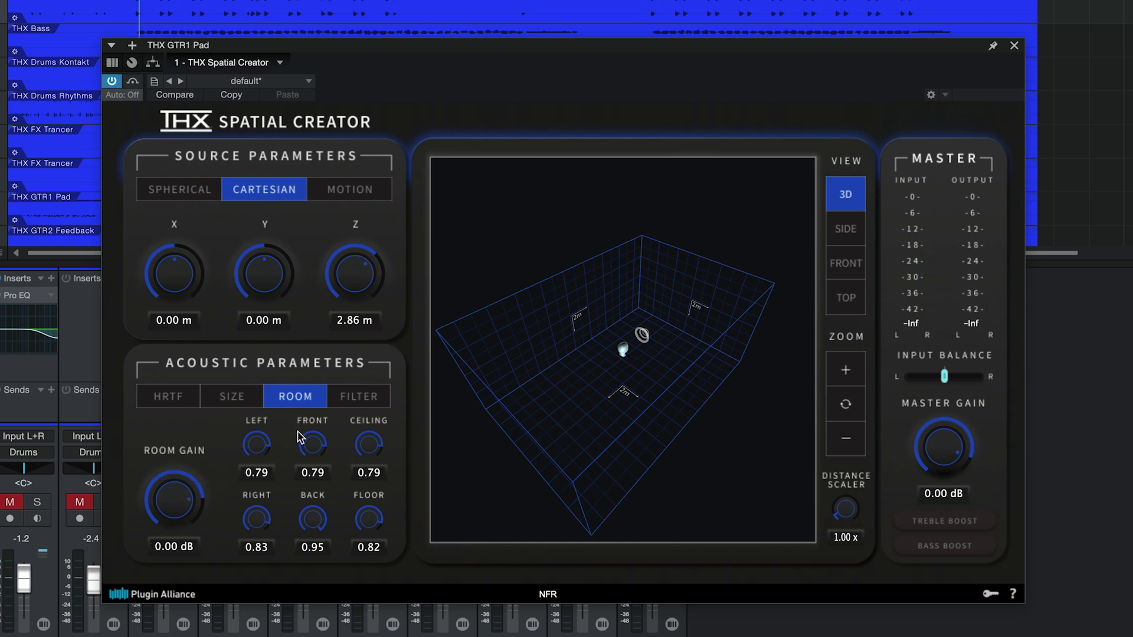
Lower the GTR1 Pad filter's High Shelf Gain to −16.00 dB and audition it.
click(350, 400)
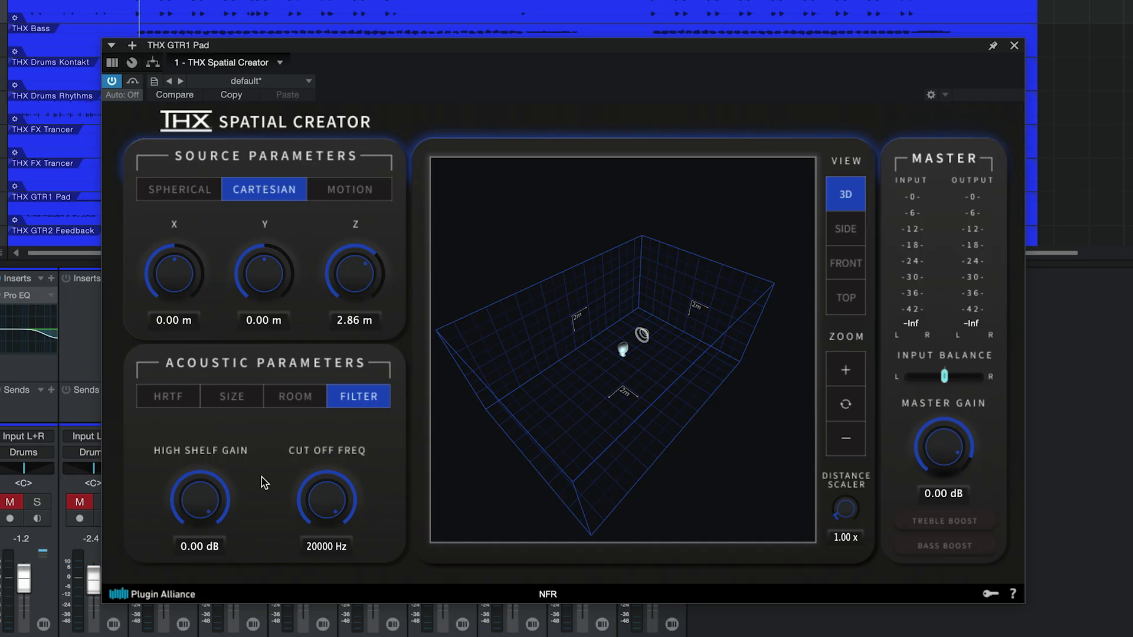
drag(198, 496, 212, 565)
key(space)
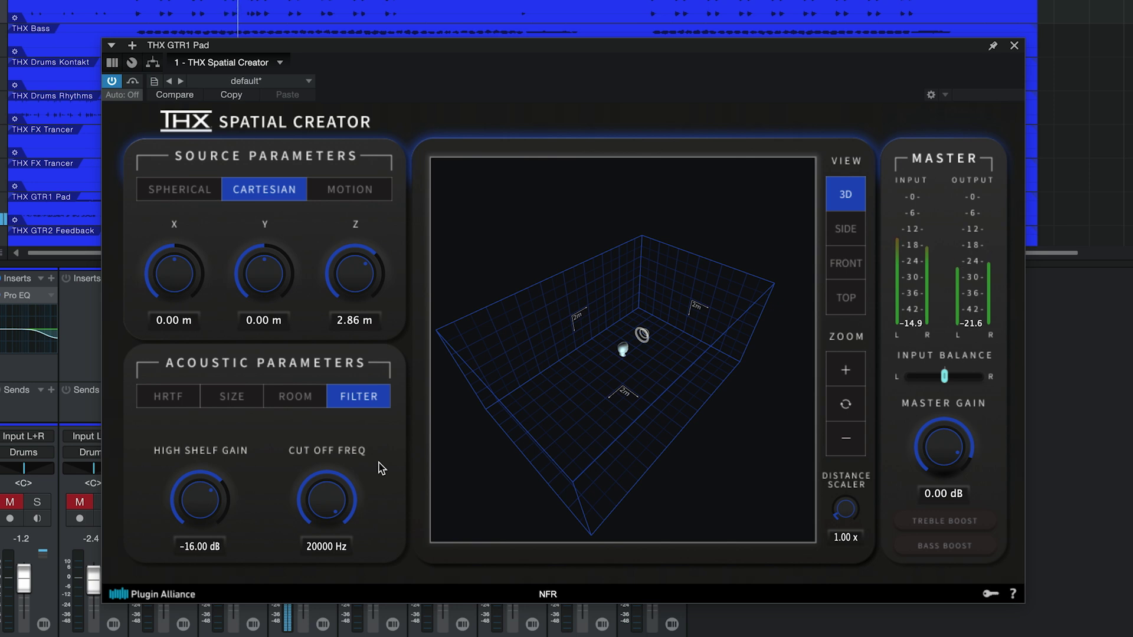
key(space)
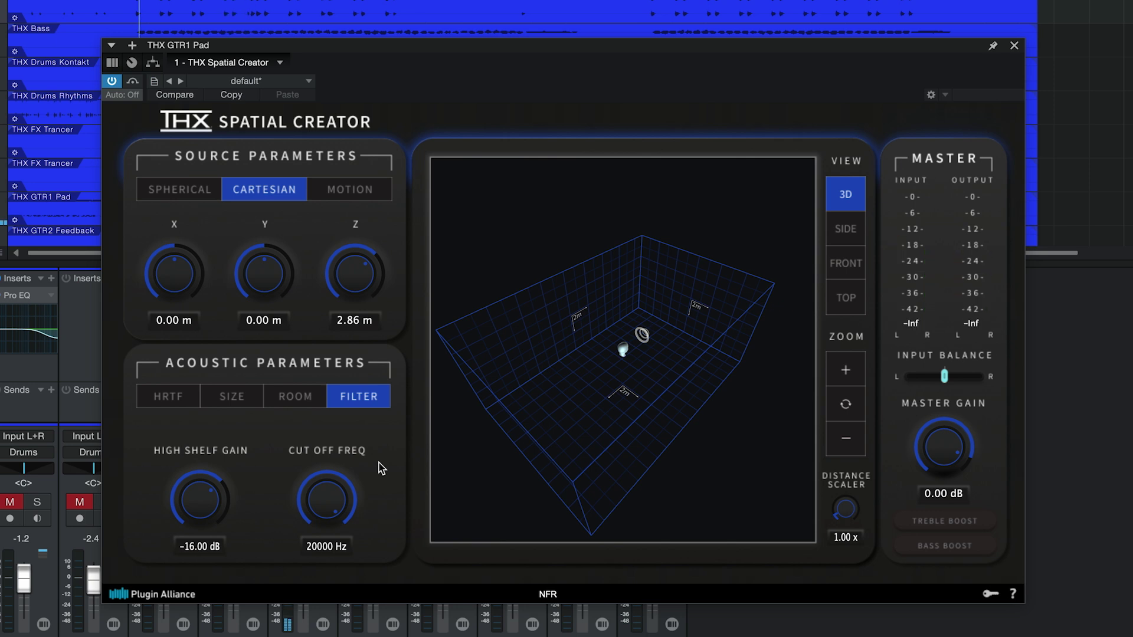
Set the filter cutoff frequency to 2000 Hz and audition the result.
click(325, 547)
text(2000)
key(Return)
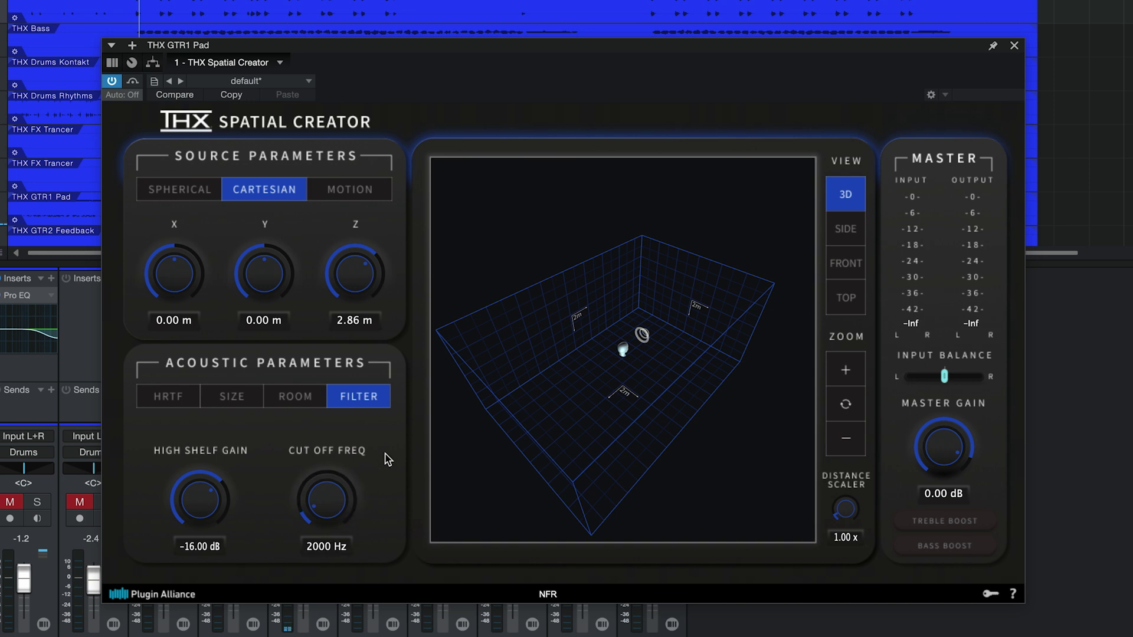
key(space)
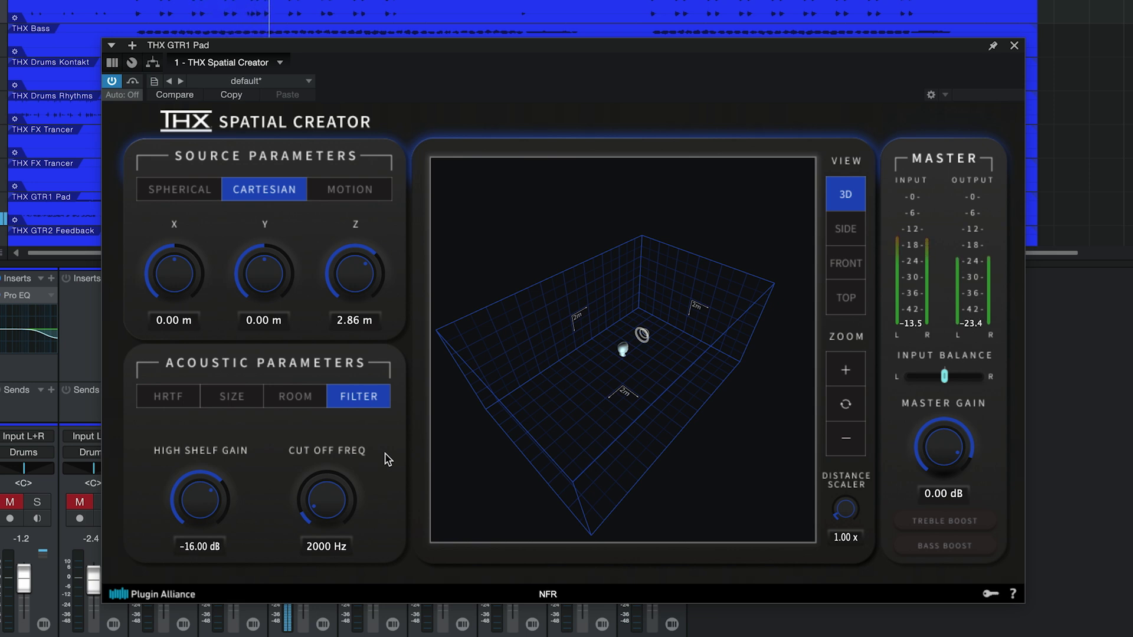
key(space)
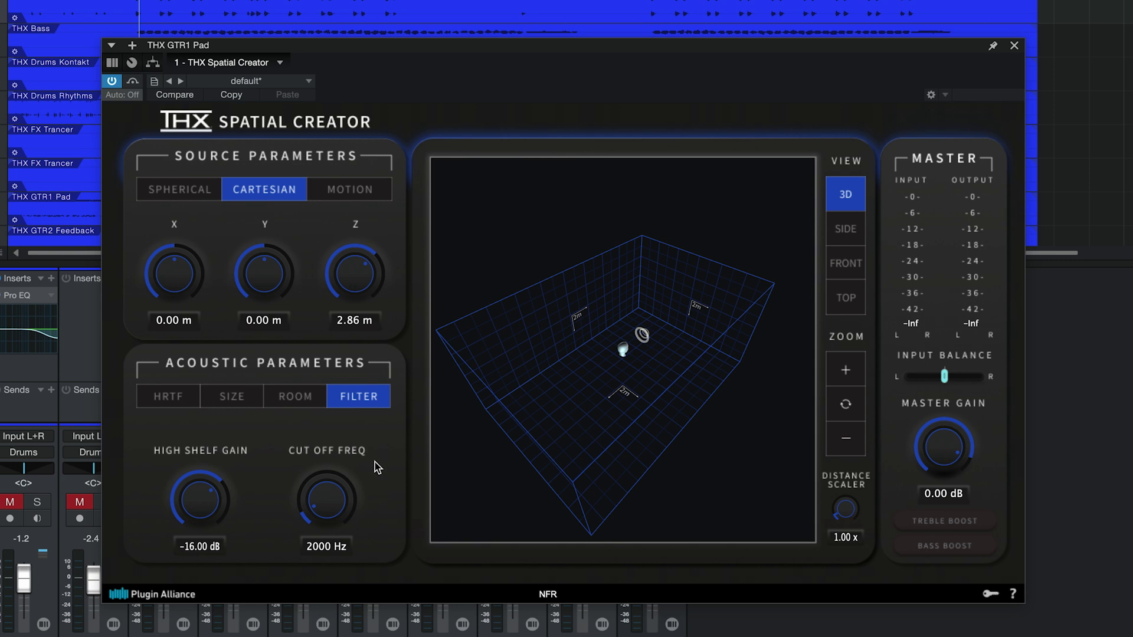
Audition the Bathroom and Dry Studio room presets.
click(233, 399)
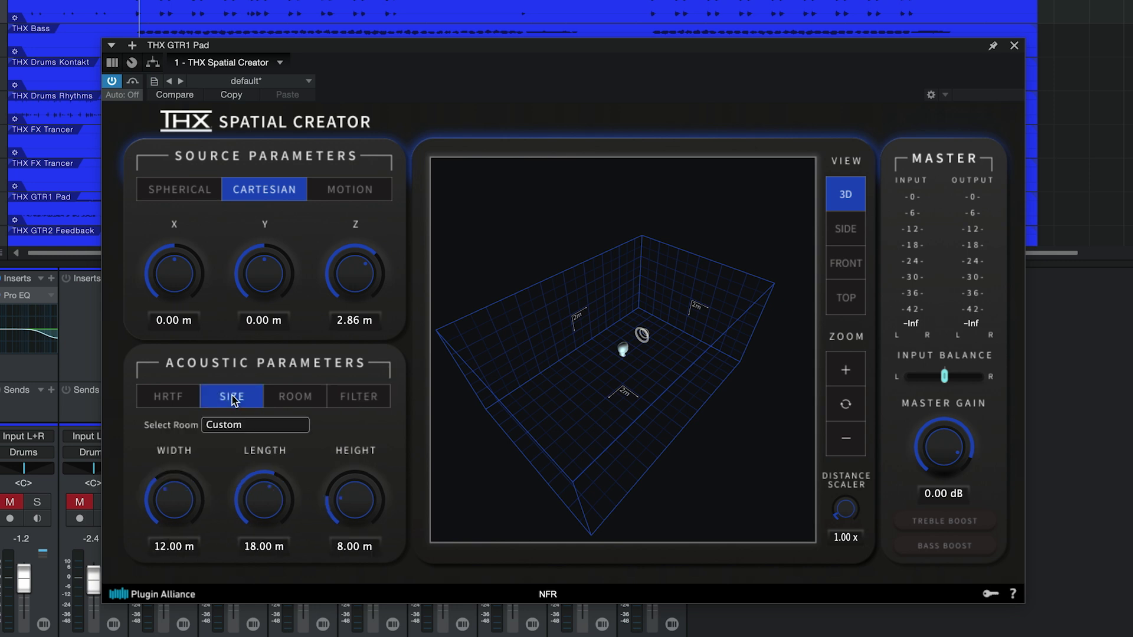
click(279, 428)
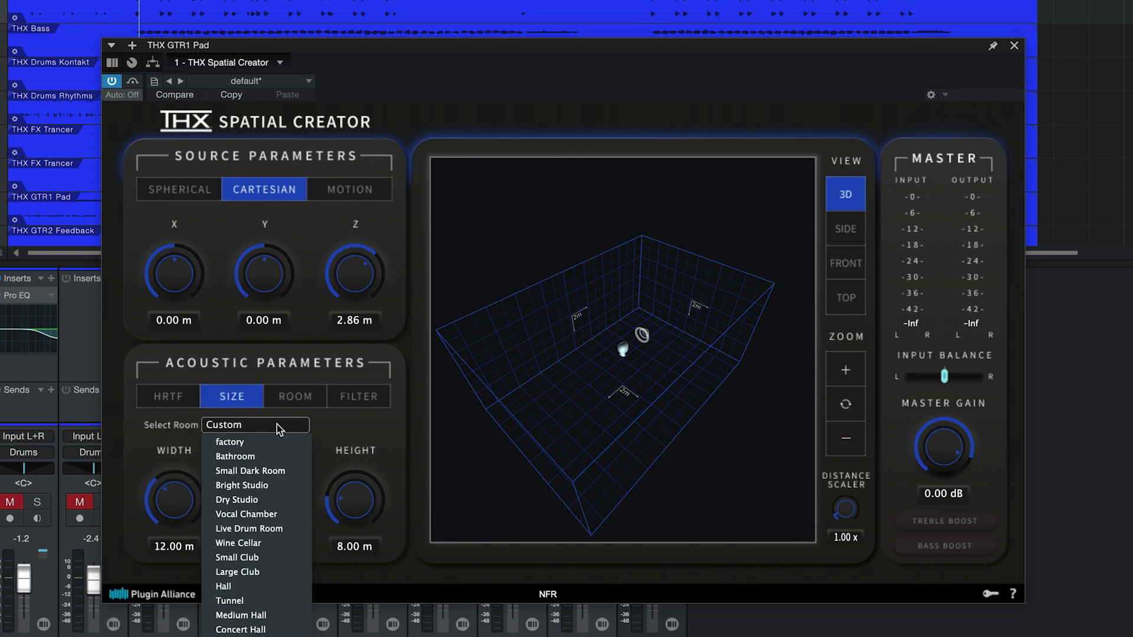
click(279, 459)
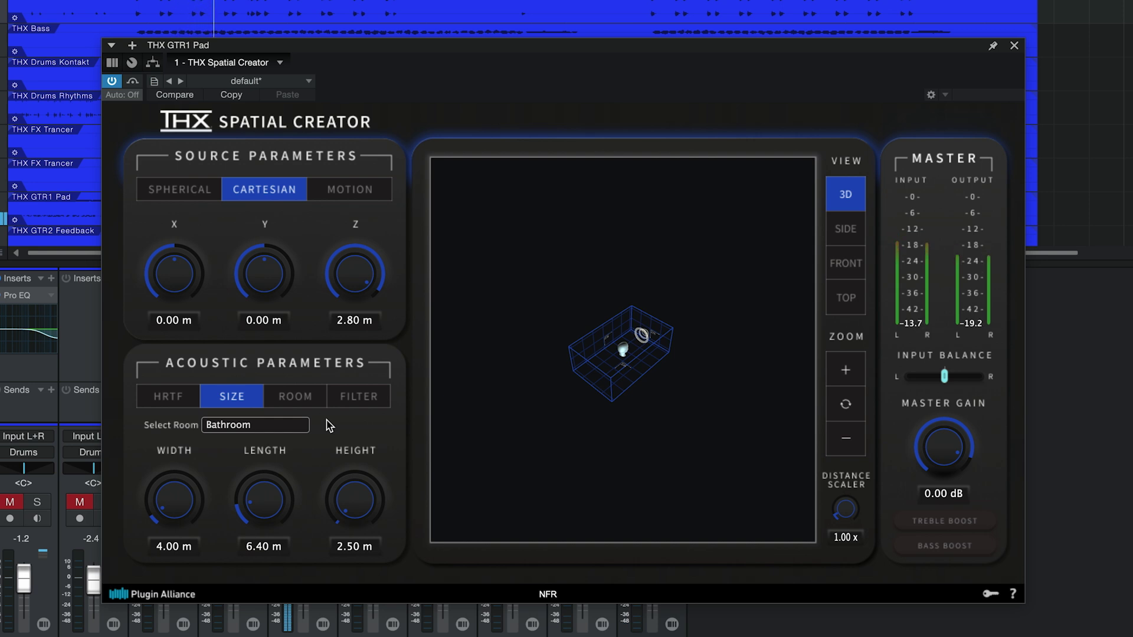
key(space)
click(297, 430)
click(281, 502)
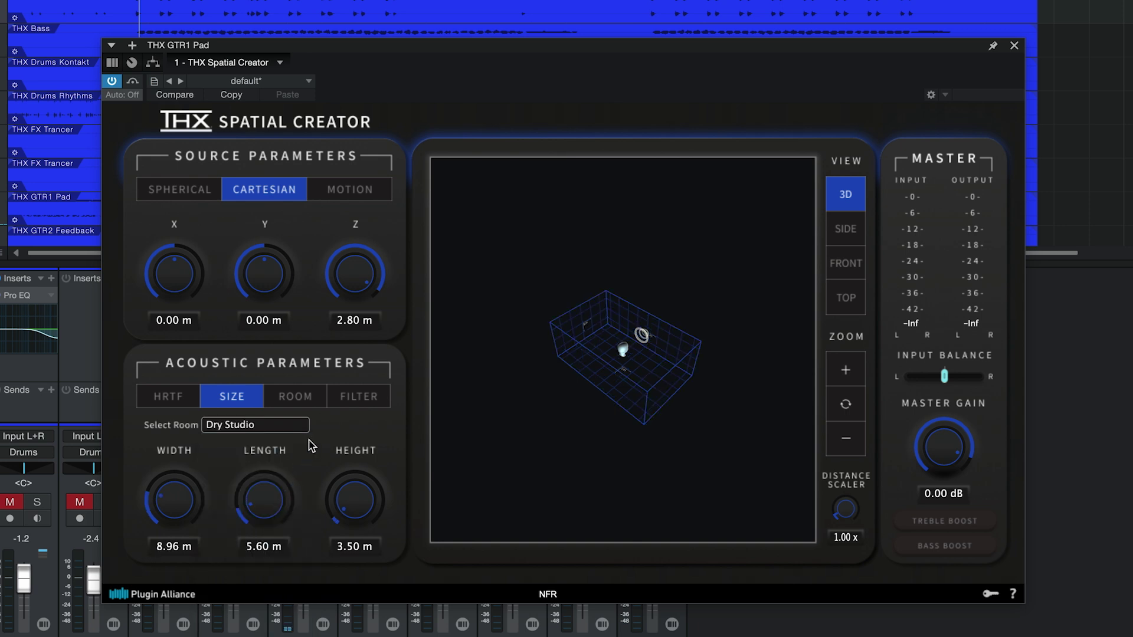
key(space)
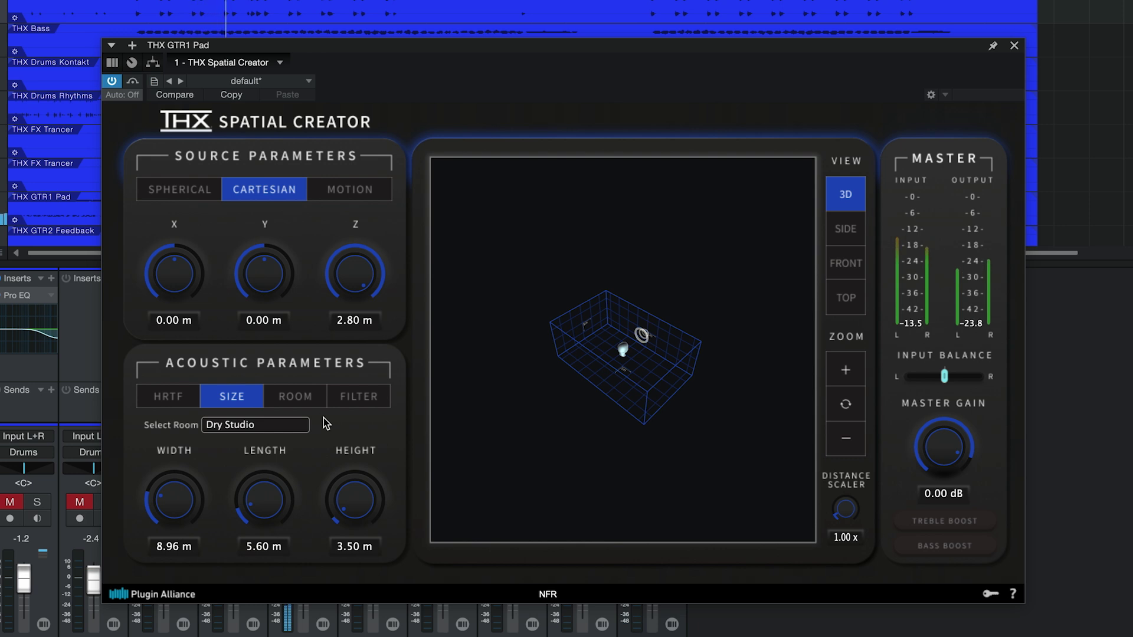
key(space)
Switch to the Concert Hall room (30.00 × 29.00 × 25.00 m) and audition it.
click(298, 426)
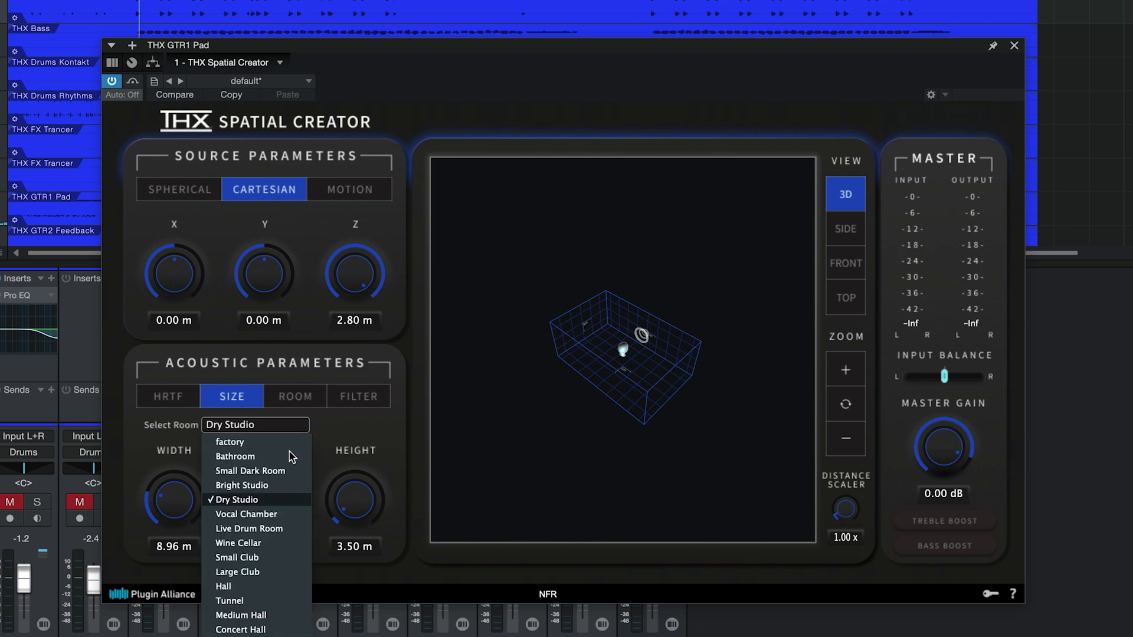
click(254, 626)
key(space)
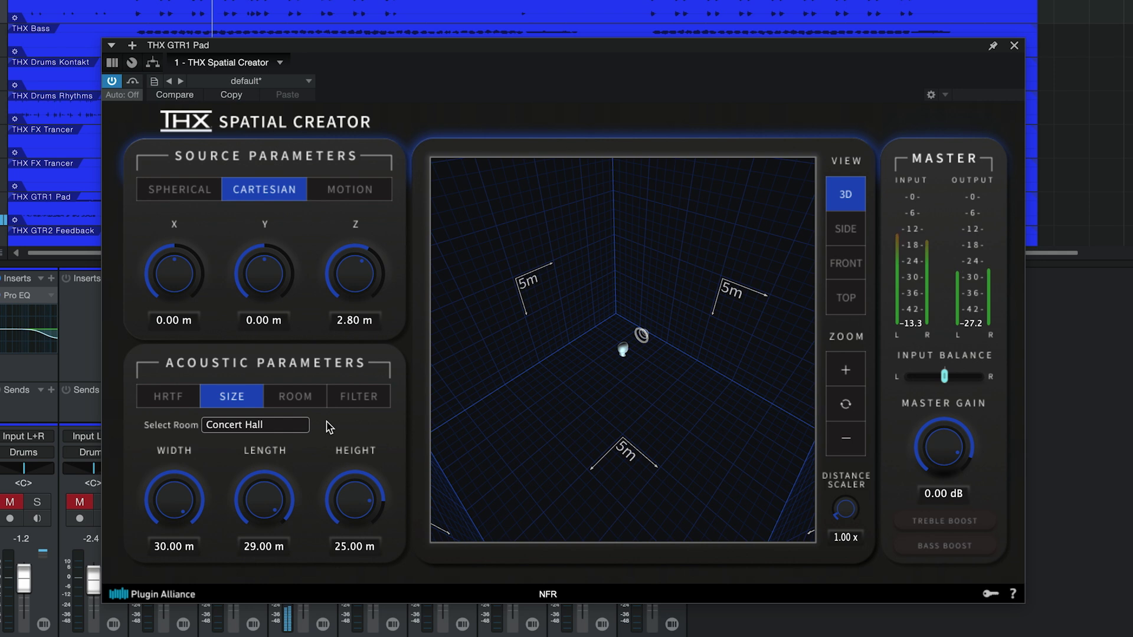
key(space)
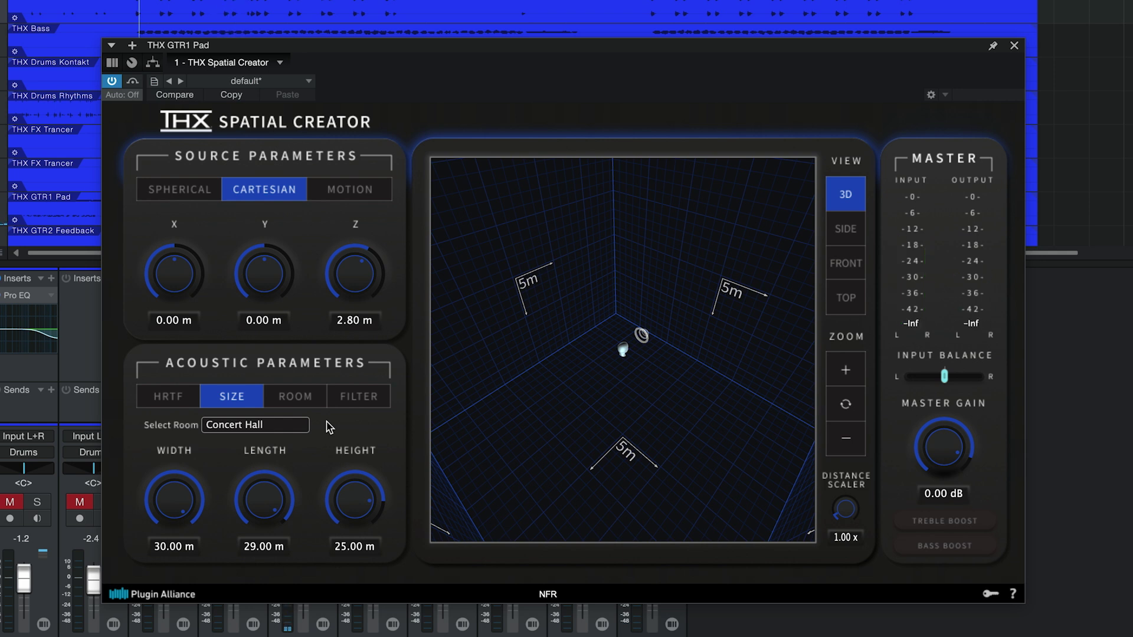
Reset the HRTF gain to 0.00 dB and move the source to X 4.52, Z -8.05 m.
click(188, 401)
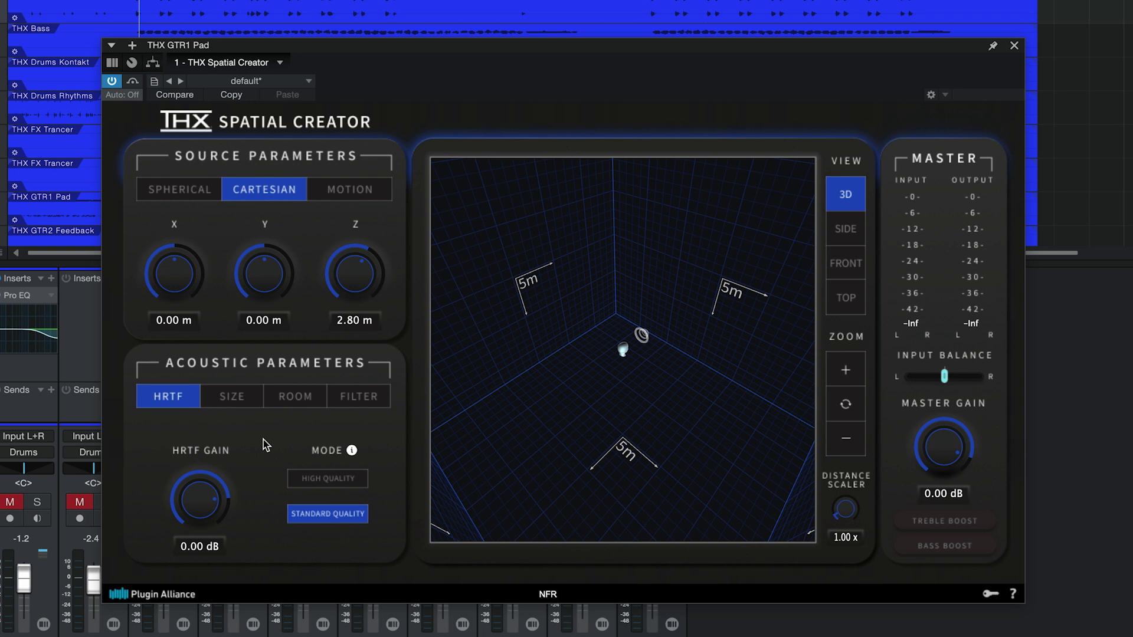
drag(207, 501, 203, 636)
double_click(208, 507)
drag(641, 335, 581, 467)
key(space)
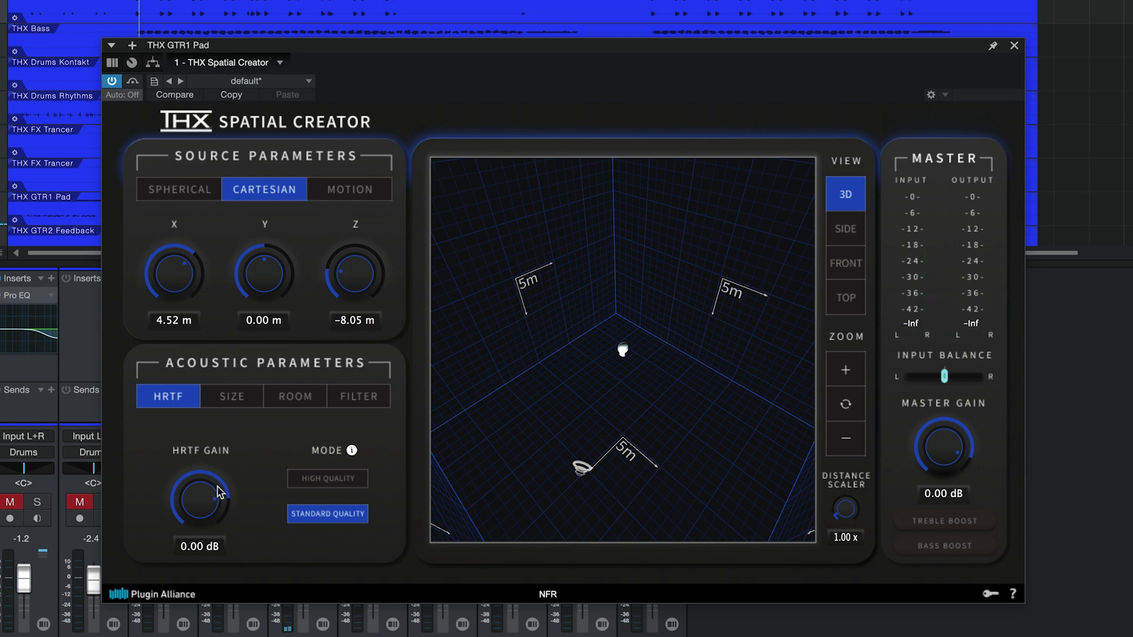
Audition a lowered HRTF gain, then reset it to 0.00 dB and replay in Standard Quality.
drag(216, 496, 214, 602)
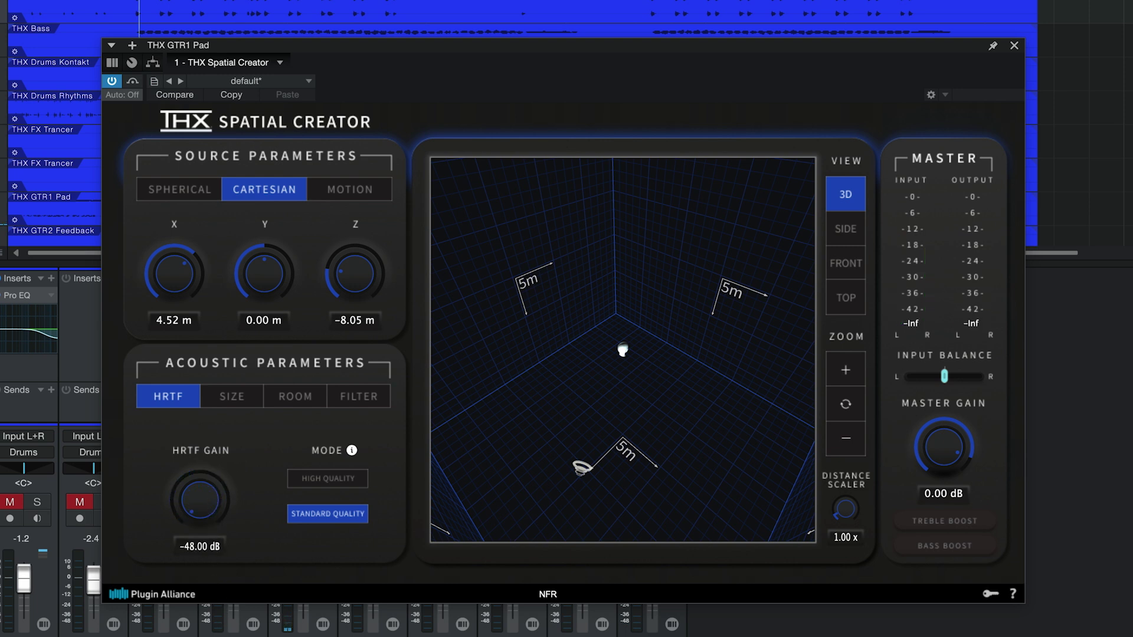
key(space)
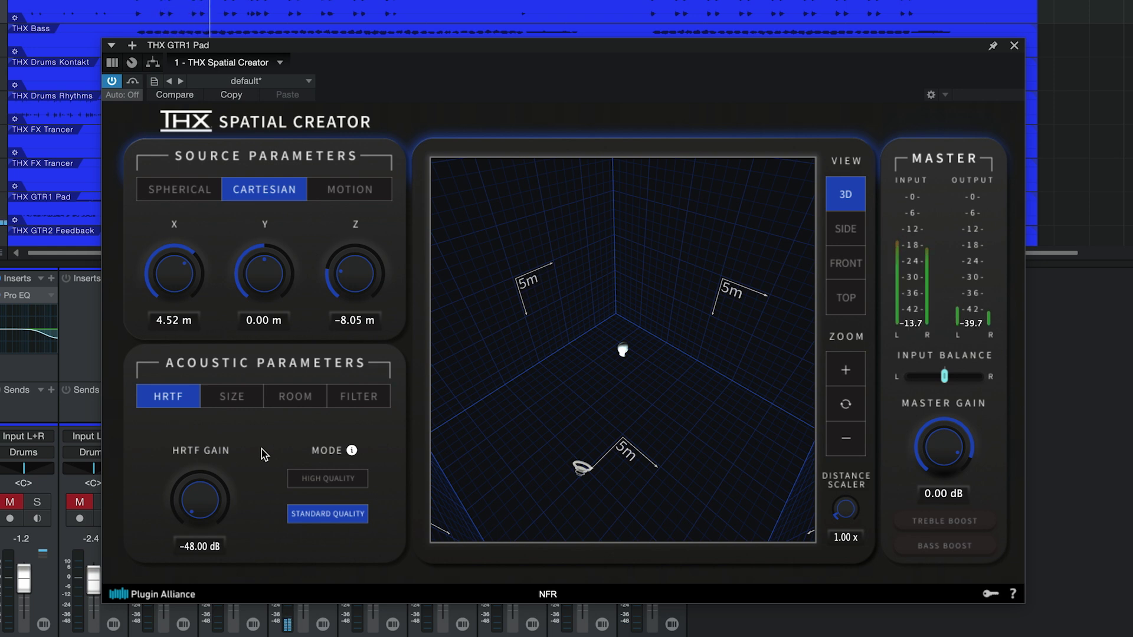
key(space)
double_click(202, 497)
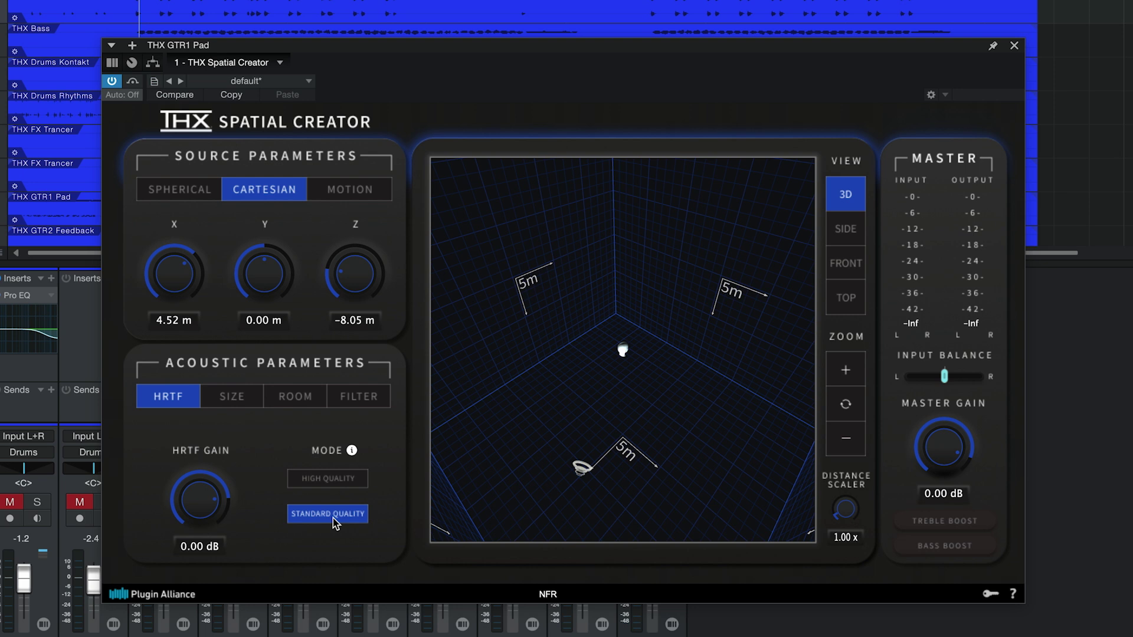
key(space)
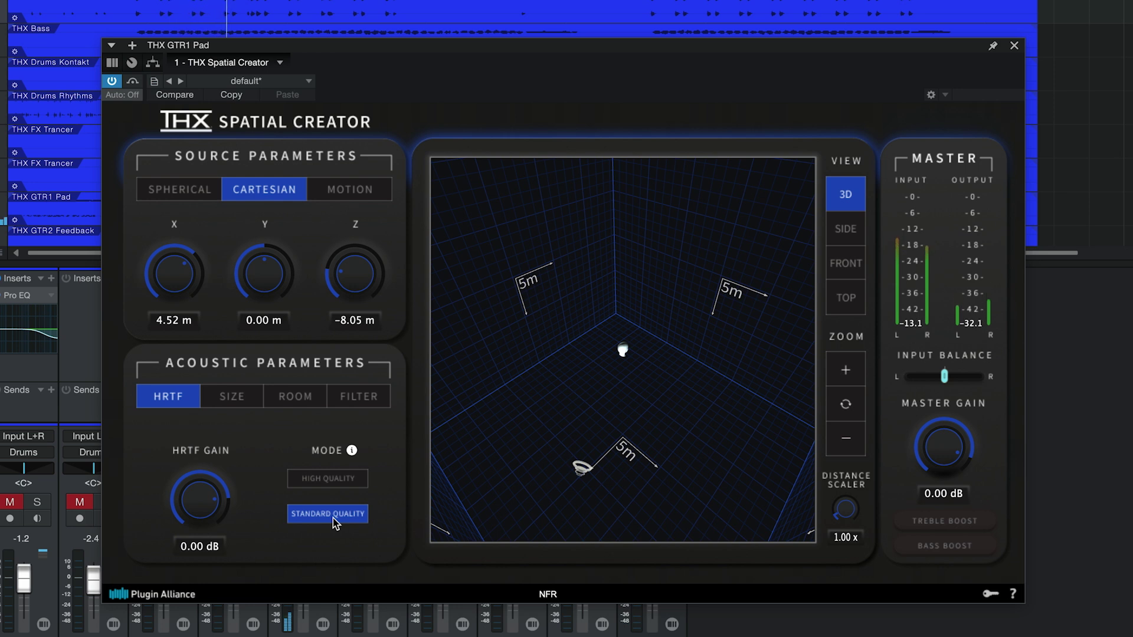
key(space)
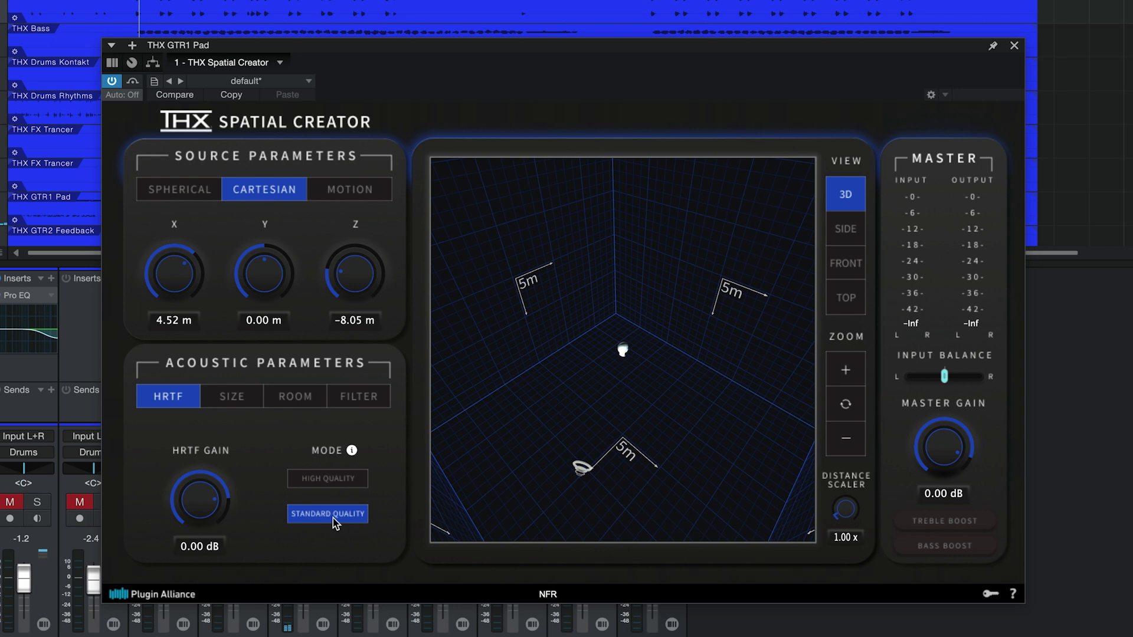
Compare High Quality HRTF playback, then set the source to Circle Around Head motion (3.00 Sec, 50.00 %).
click(349, 483)
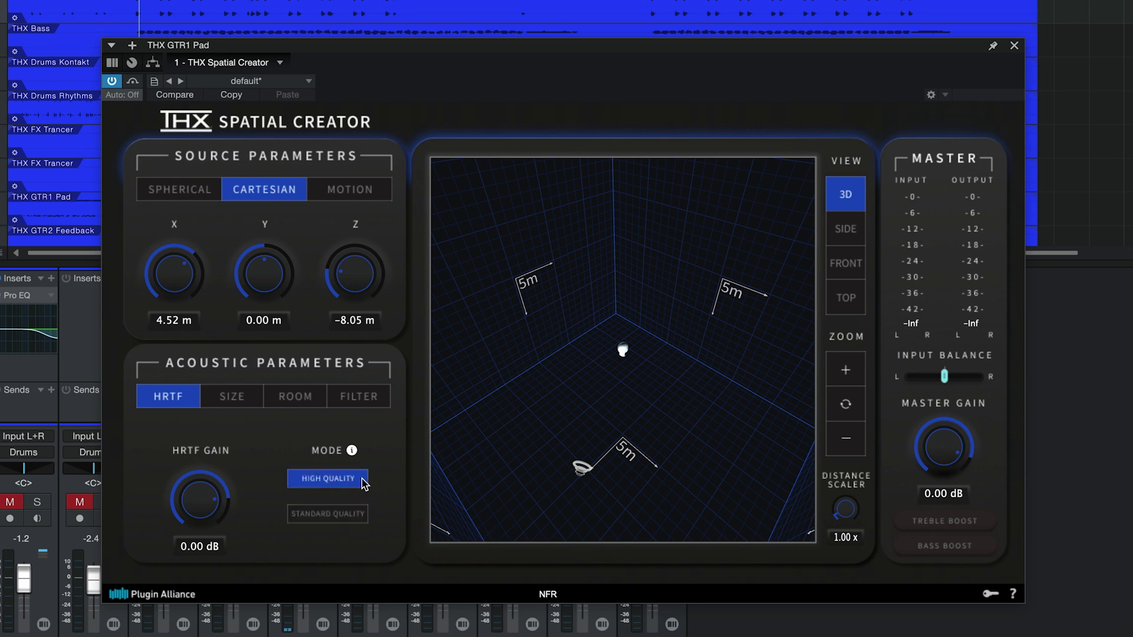
key(space)
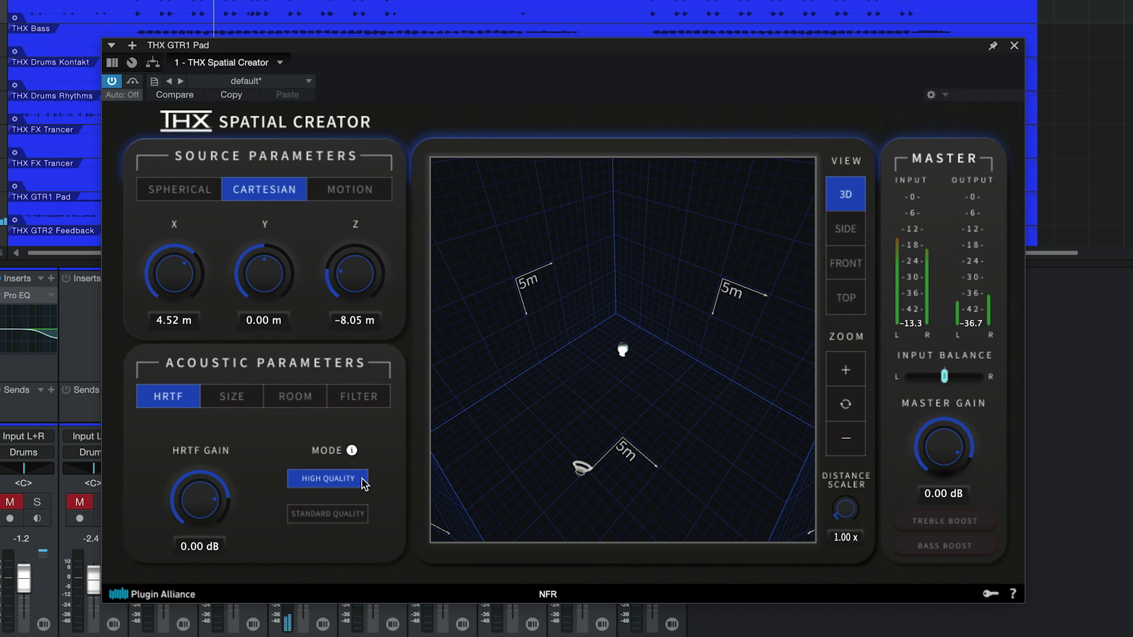
key(space)
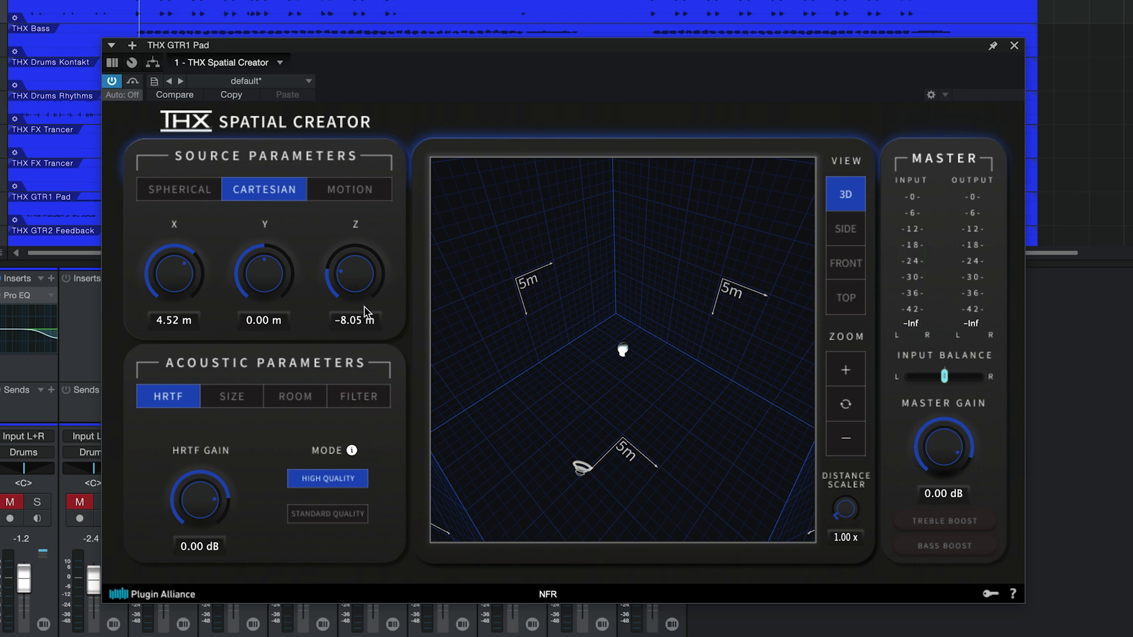
click(366, 192)
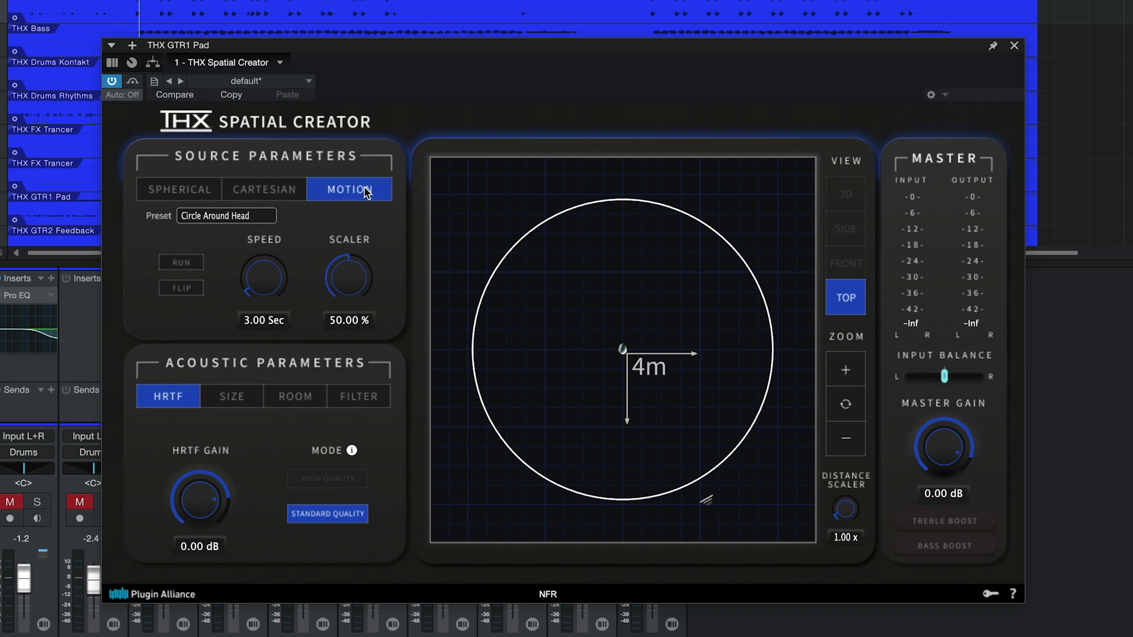
Return the source to fixed Cartesian positioning at X 0.02, Y 0.00, Z 8.20 m.
click(277, 193)
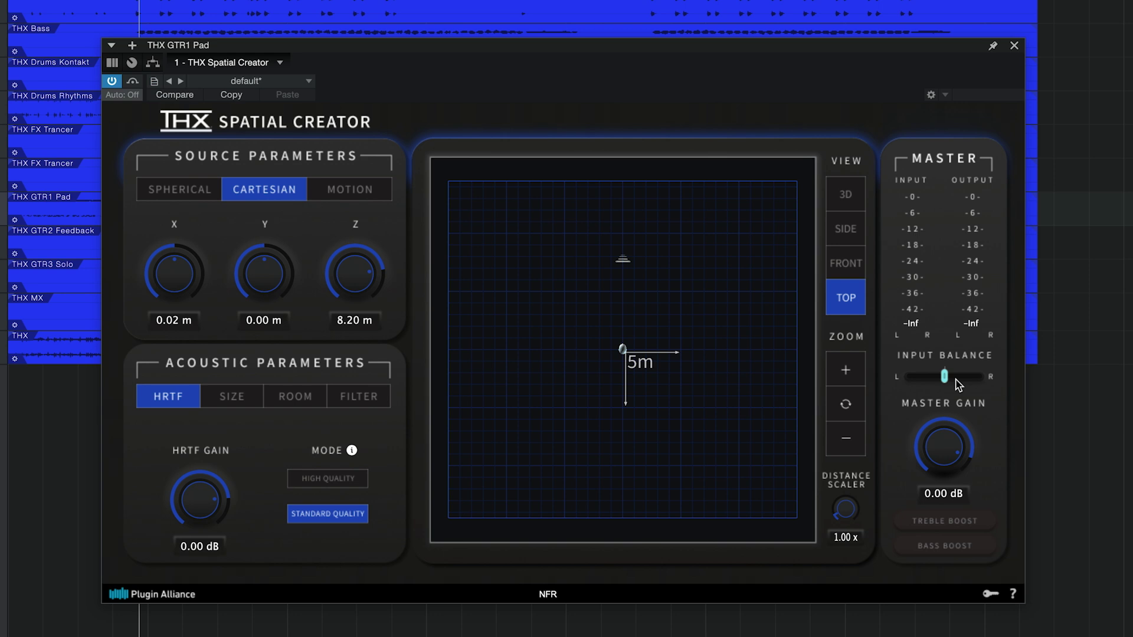
drag(946, 384, 990, 381)
double_click(982, 381)
key(space)
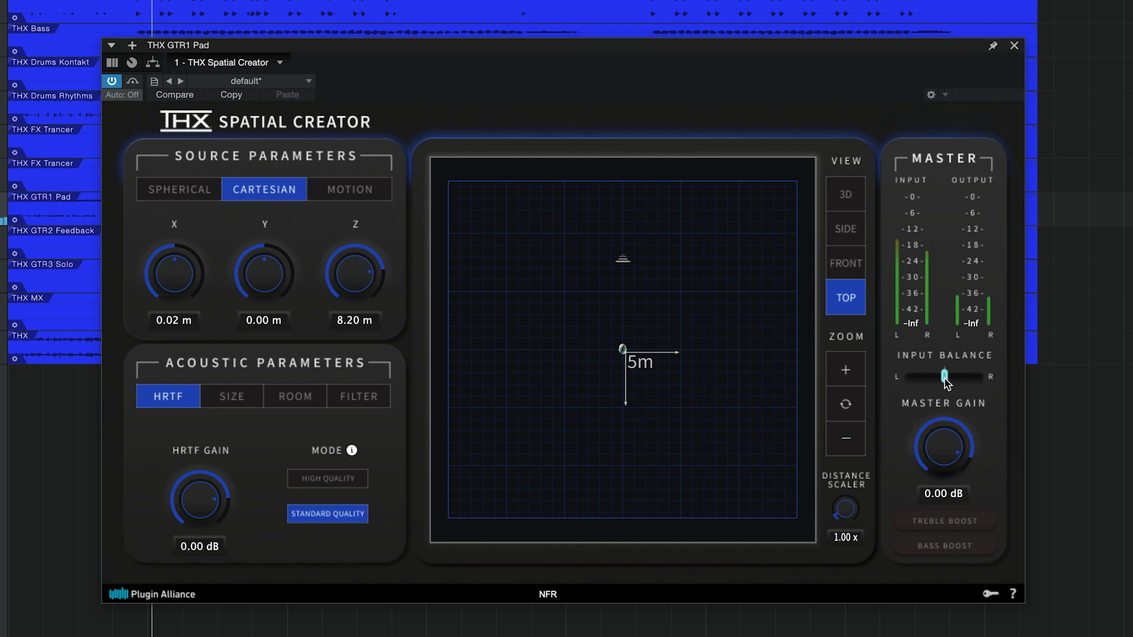
drag(944, 381, 1006, 380)
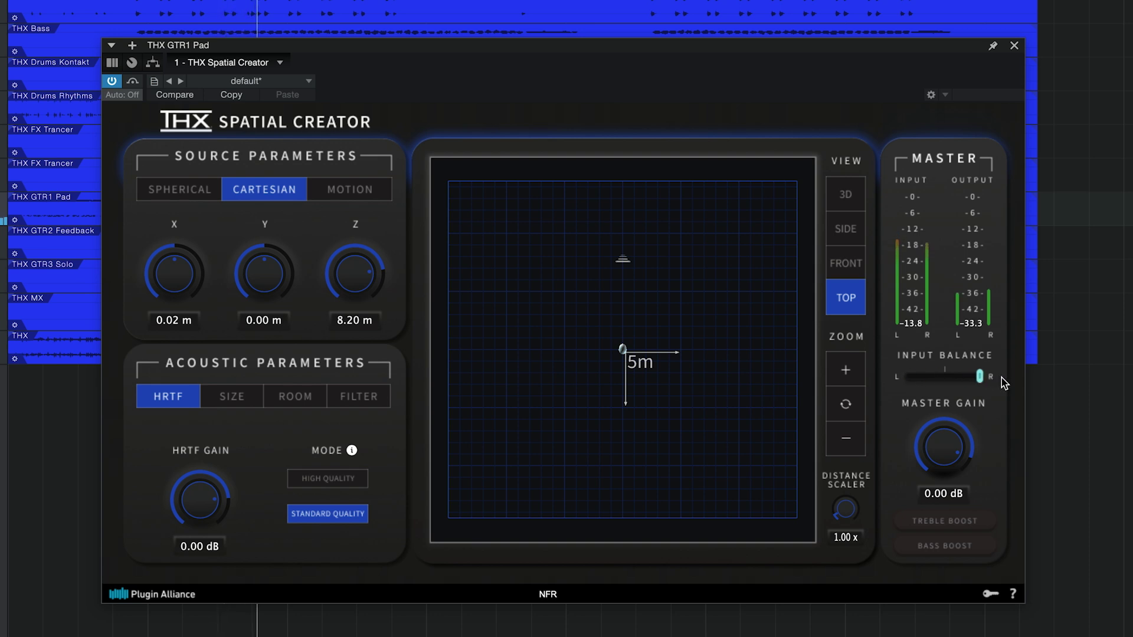
mouse_move(980, 377)
mouse_down()
mouse_move(891, 387)
mouse_move(996, 384)
mouse_up()
double_click(982, 384)
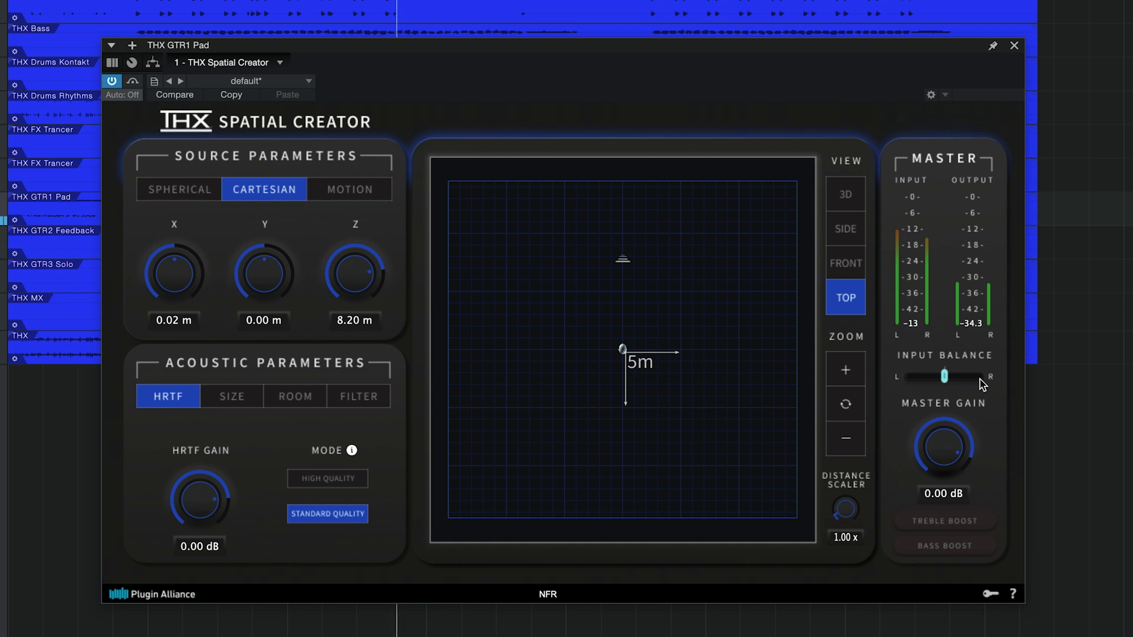
key(space)
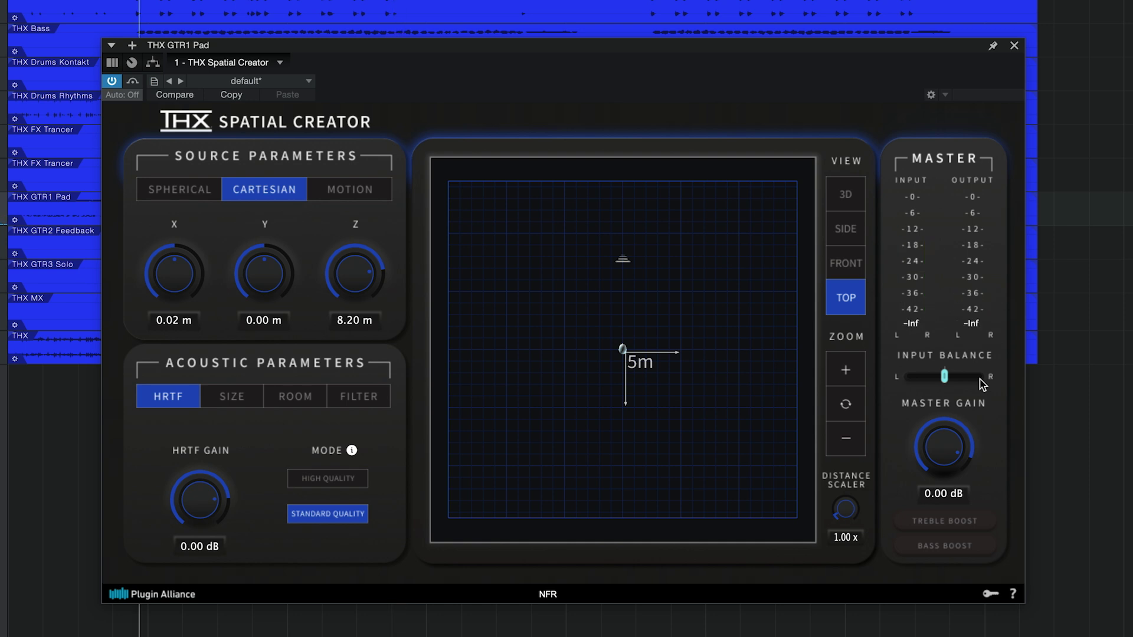
key(space)
drag(946, 446, 949, 563)
double_click(950, 456)
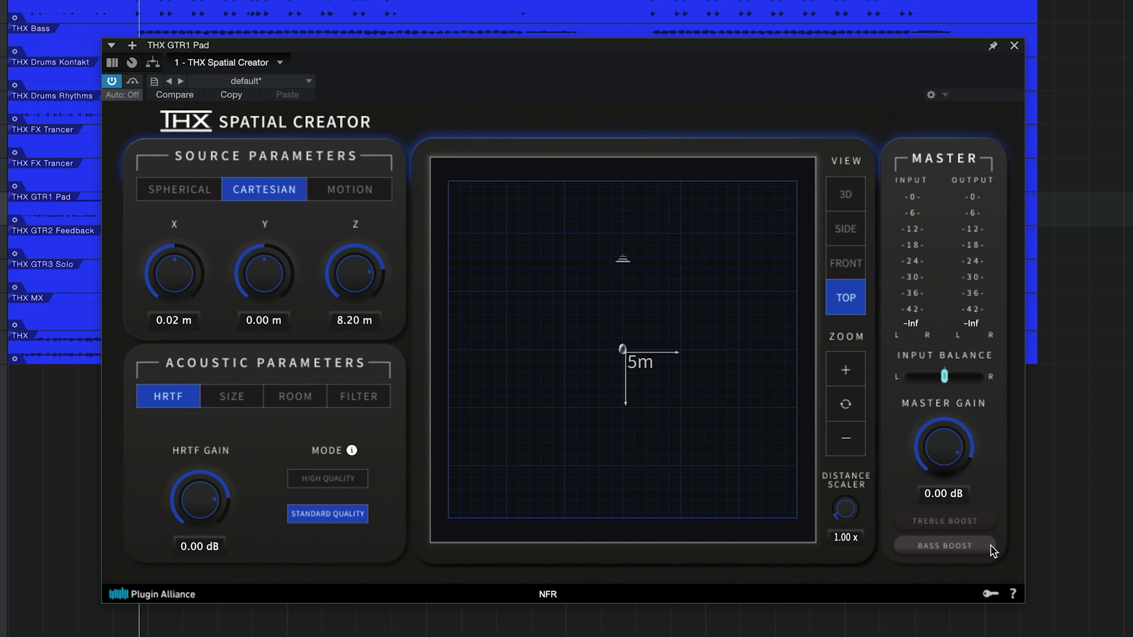
key(space)
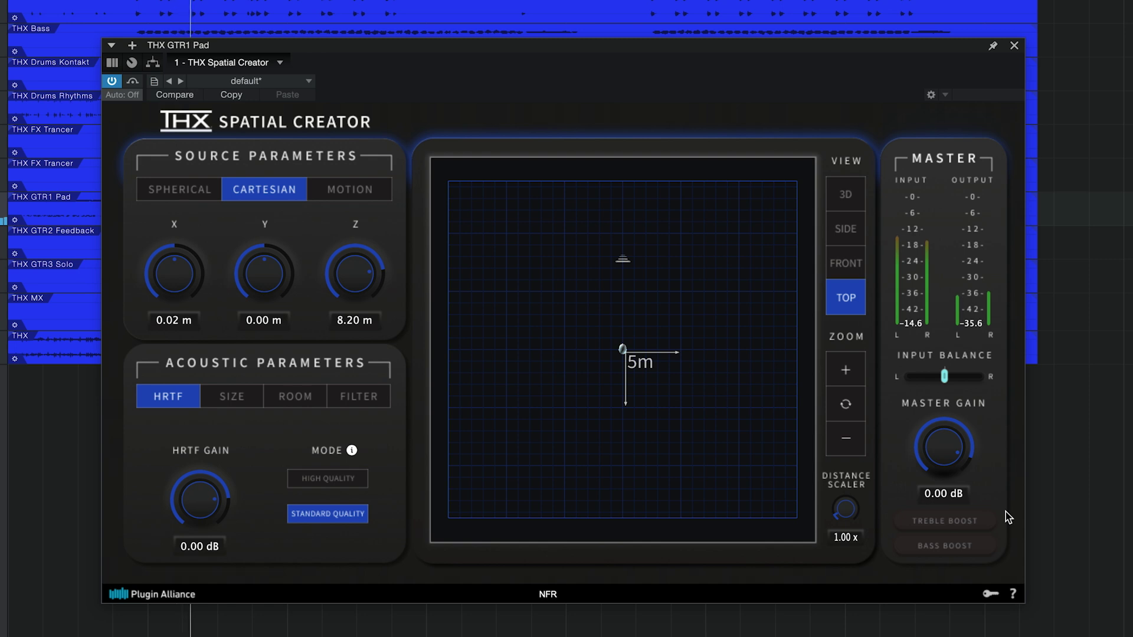
click(979, 522)
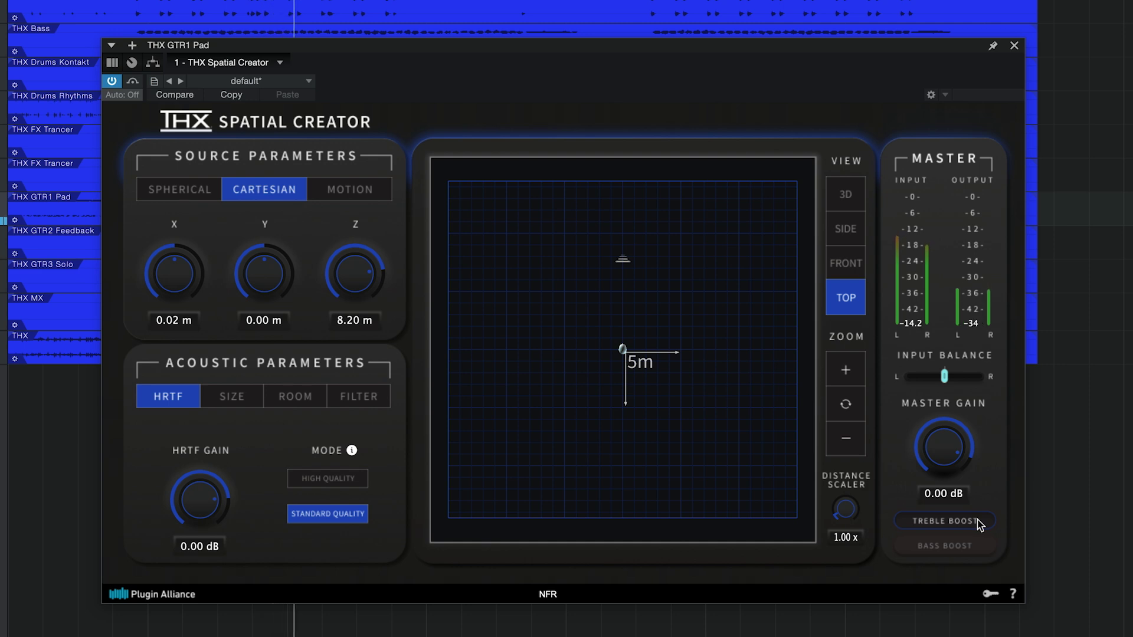
click(979, 522)
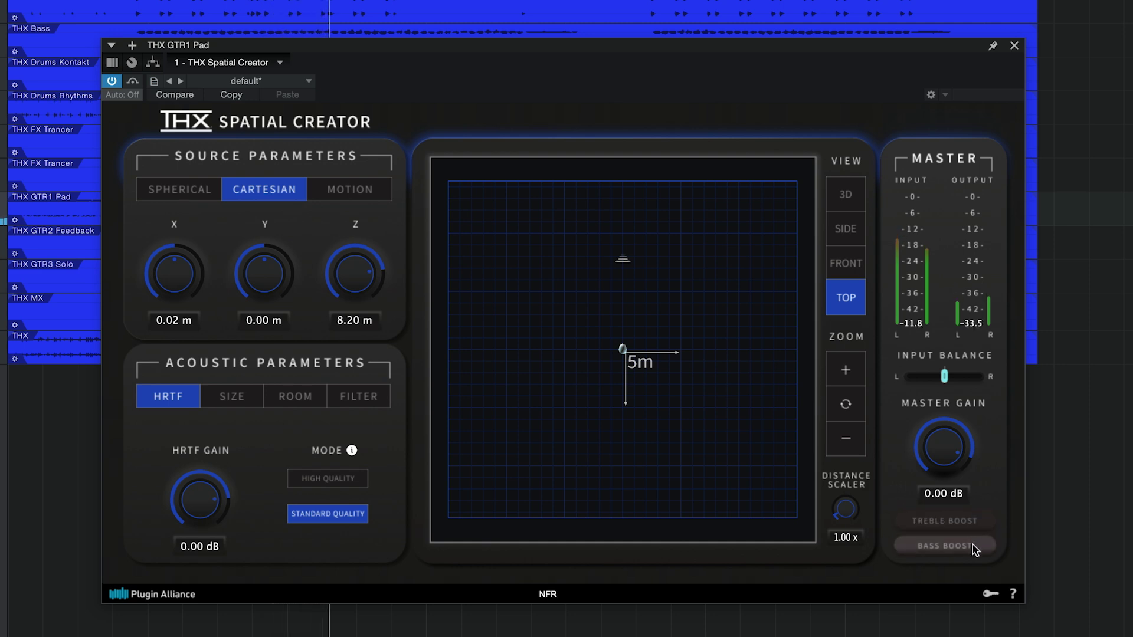
click(973, 544)
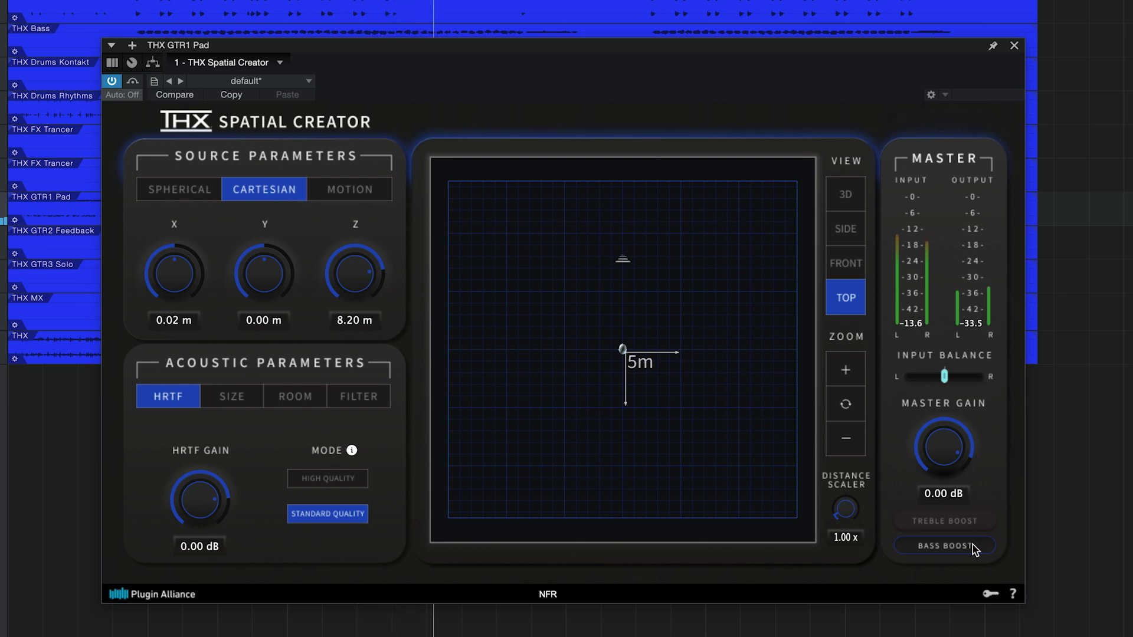
click(972, 544)
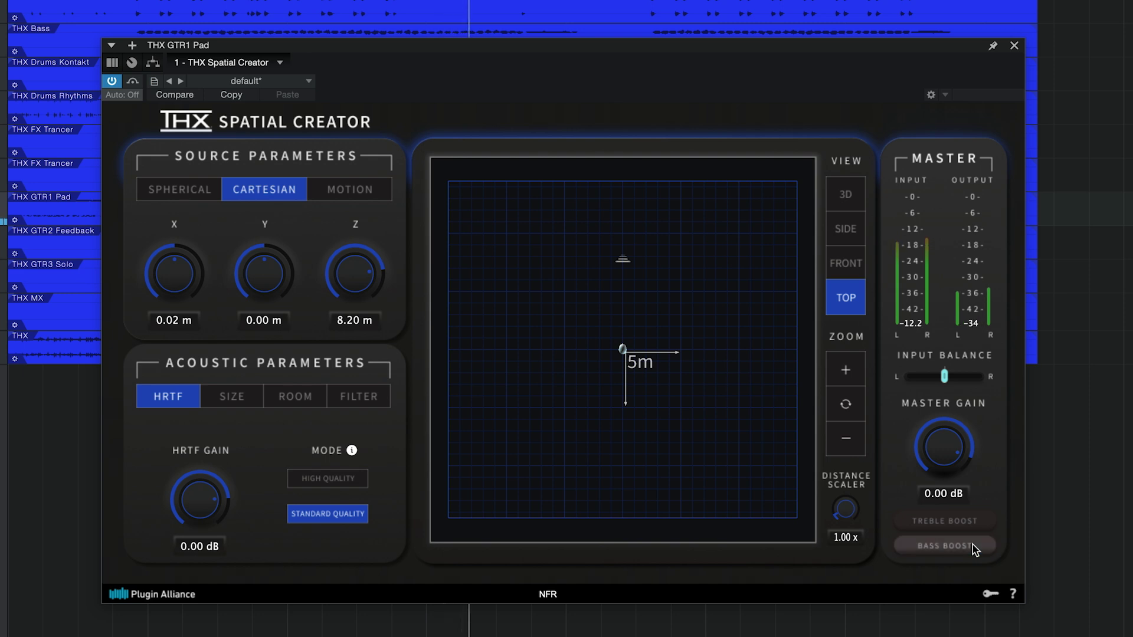
key(space)
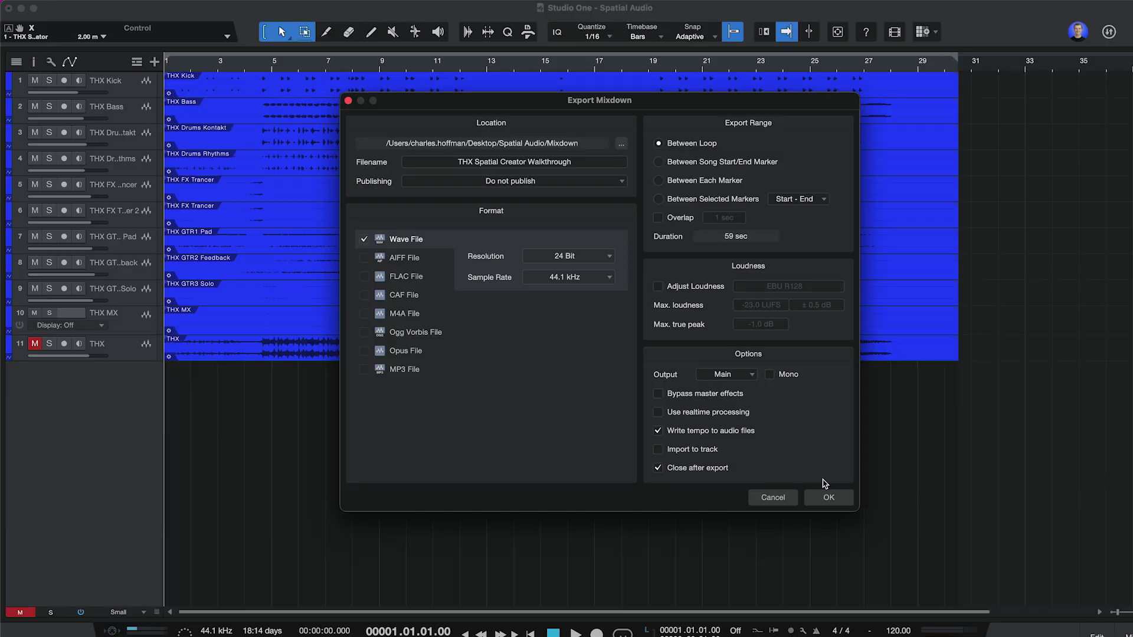
Confirm the 24-bit, 44.1 kHz Wave mixdown to render THX Spatial Creator Walkthrough.wav.
click(828, 494)
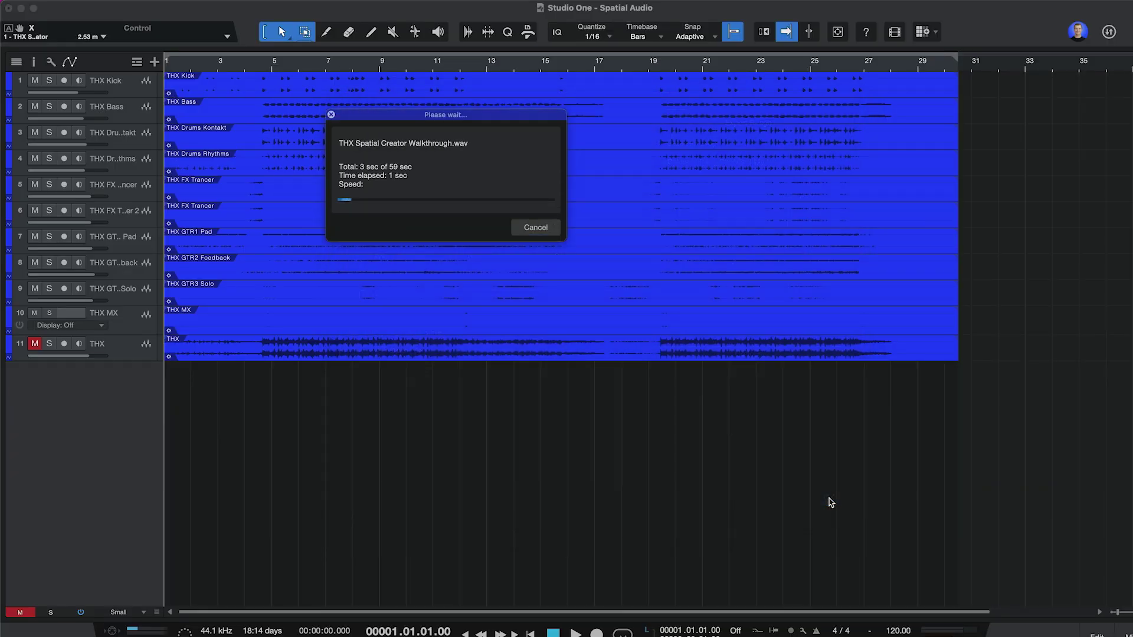